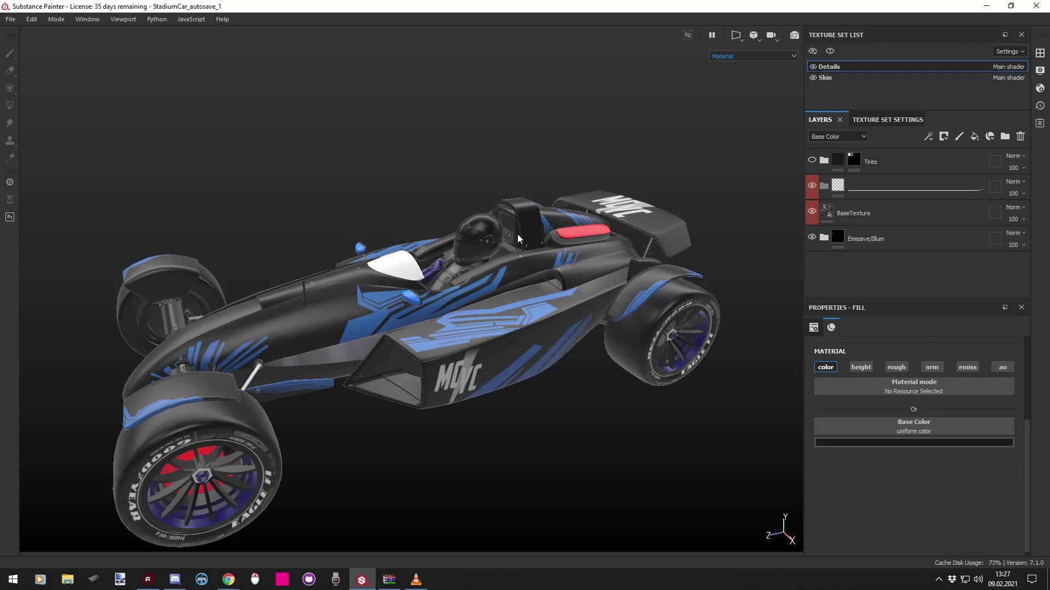
Orbit and zoom around the car to inspect the skin and the front wheel.
left_click_drag(521, 247, 413, 268, "alt")
middle_click_drag(350, 369, 489, 297, "alt")
left_click_drag(334, 405, 359, 378, "alt")
scroll(374, 370, "up", 3)
left_click_drag(475, 375, 221, 329, "alt")
scroll(337, 370, "up", 4)
scroll(328, 370, "down", 4)
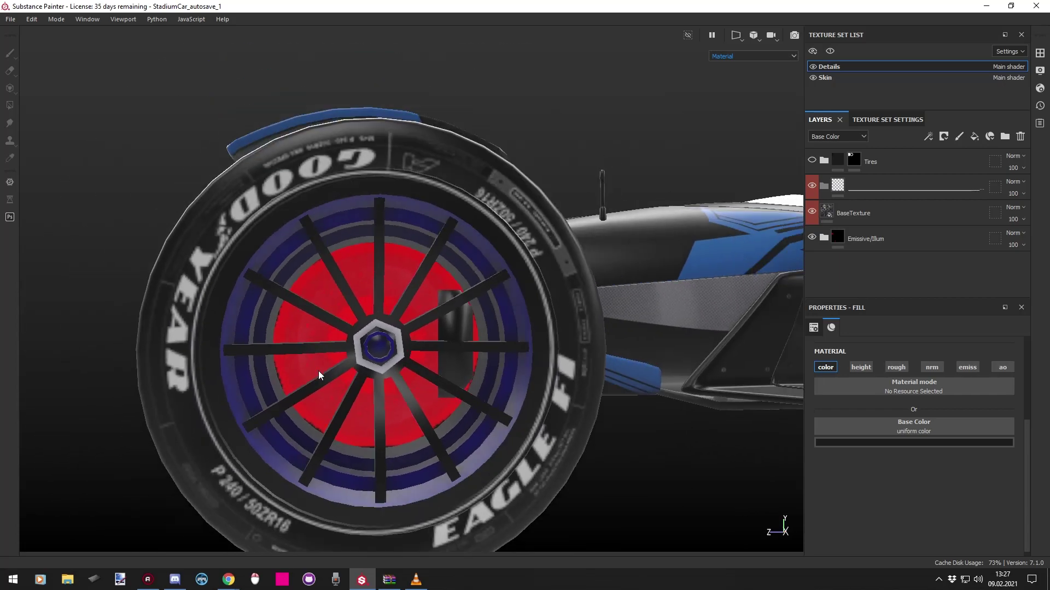
left_click_drag(322, 370, 352, 272, "alt")
left_click_drag(281, 372, 486, 351, "alt")
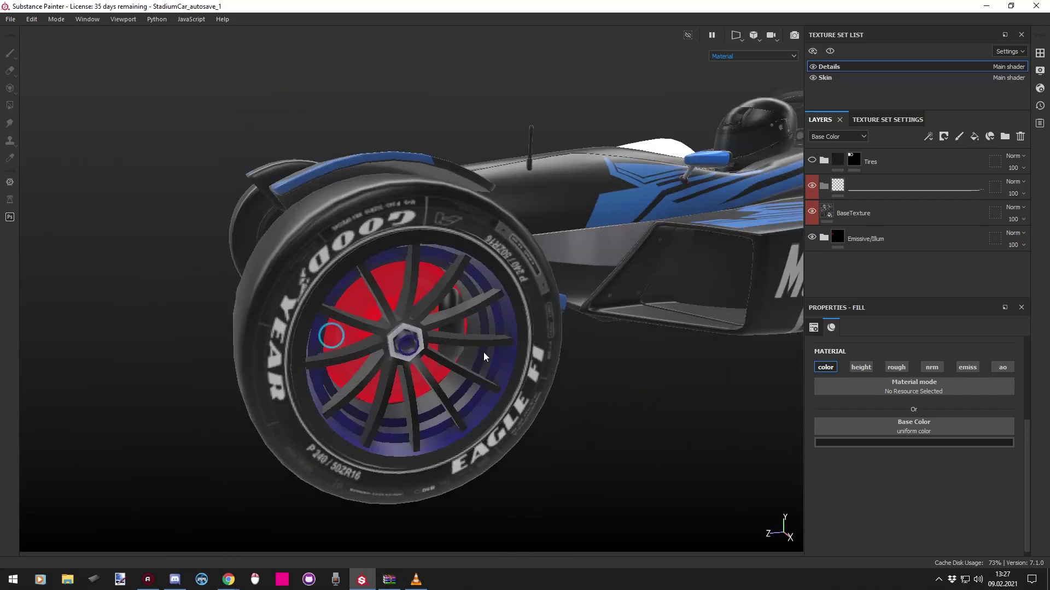
scroll(486, 351, "down", 5)
left_click_drag(597, 296, 437, 342, "alt")
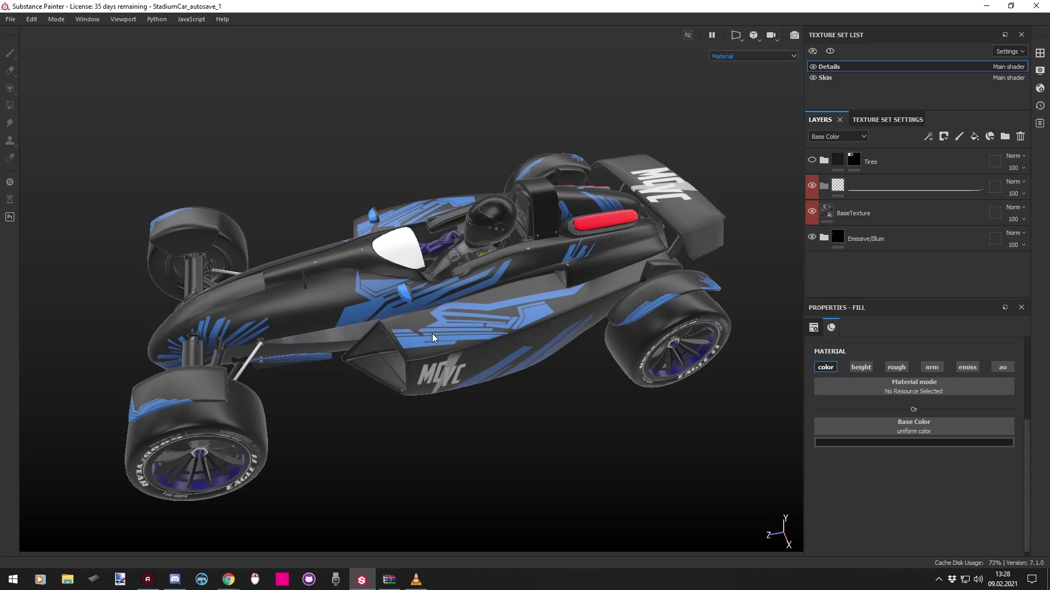
Orbit to view the car's top, cockpit side and flank.
left_click_drag(467, 304, 510, 271, "alt")
scroll(509, 269, "up", 3)
middle_click_drag(510, 269, 443, 306, "alt")
scroll(443, 306, "up", 2)
left_click_drag(442, 310, 389, 342, "alt")
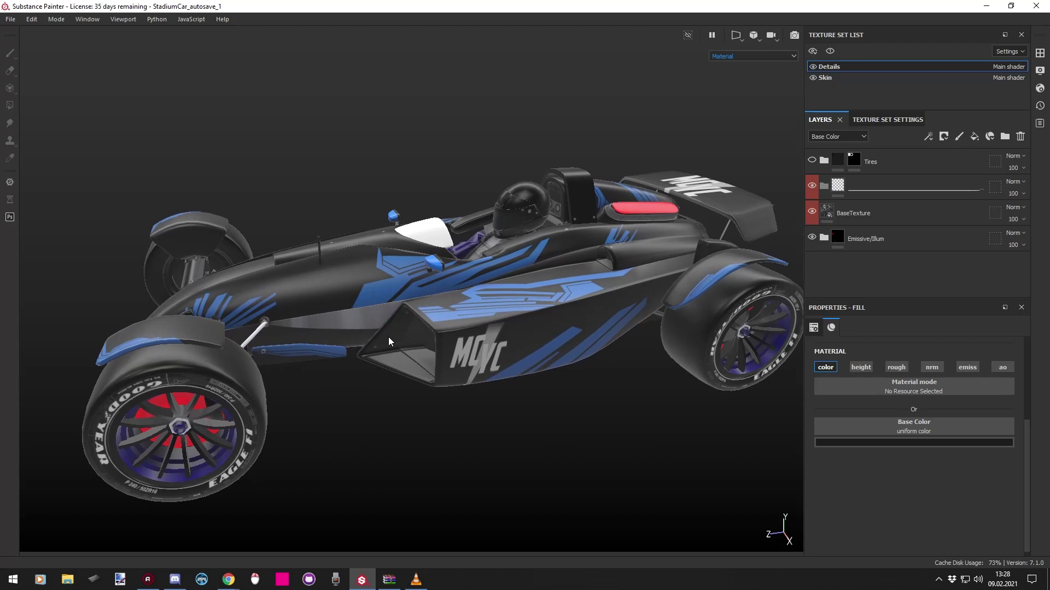
left_click_drag(408, 298, 450, 350, "alt")
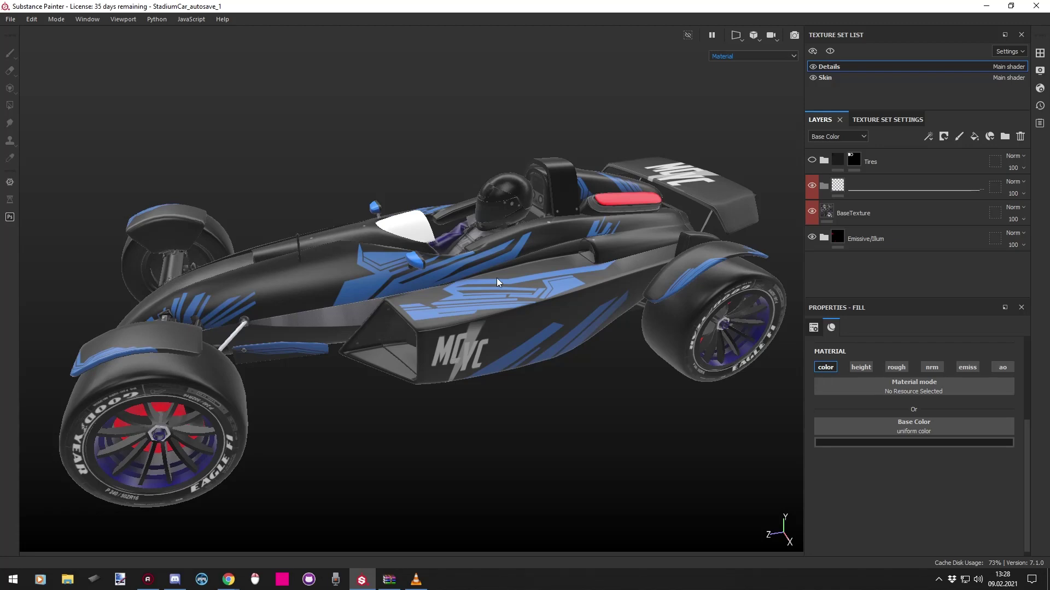
left_click_drag(434, 254, 441, 331, "alt")
scroll(378, 352, "up", 3)
left_click_drag(379, 352, 379, 308, "alt")
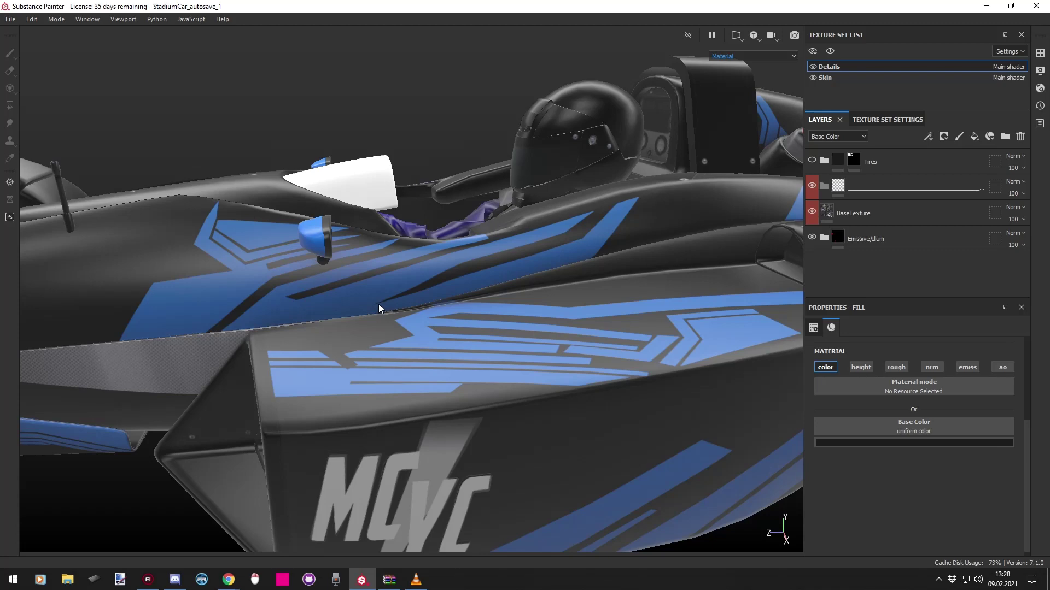
left_click_drag(210, 331, 355, 380, "alt")
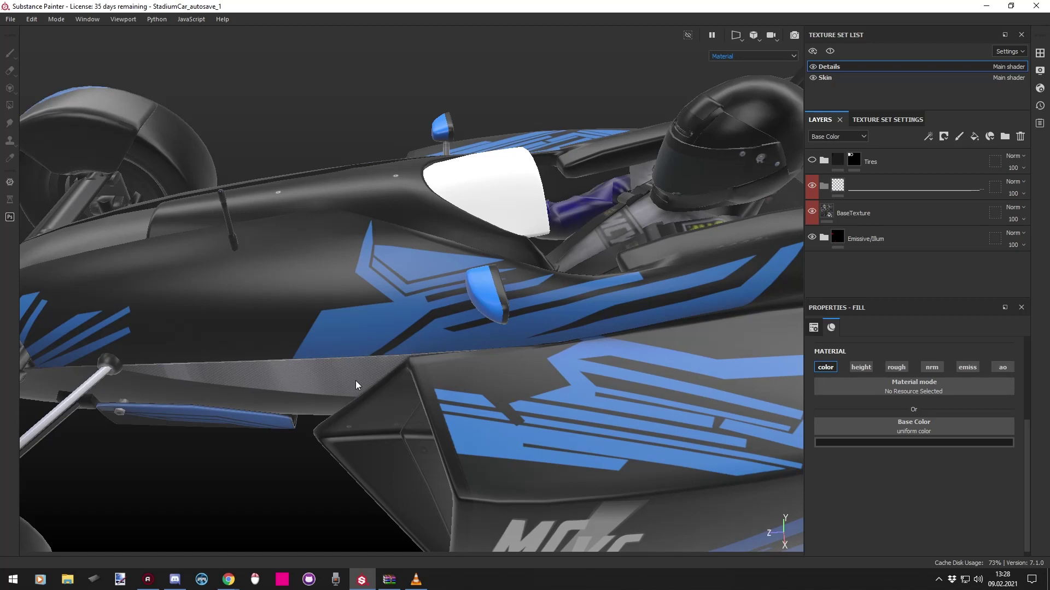
On the Skin texture set, add a roughness-only fill with roughness 0.0261, disabling color, height, normal and AO.
right_click(455, 175, "ctrl+alt")
left_click(822, 162)
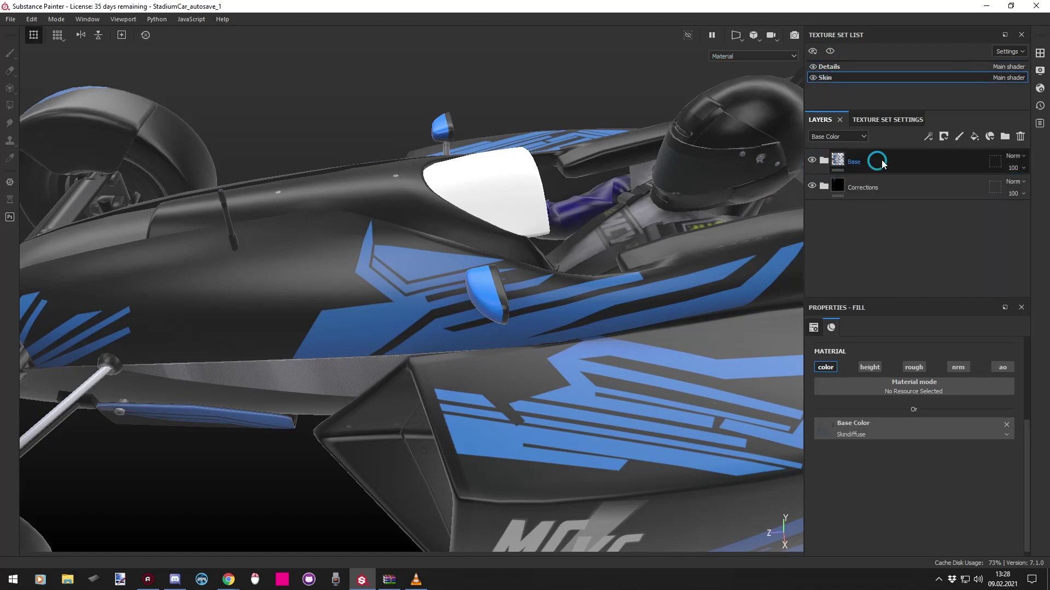
left_click(974, 137)
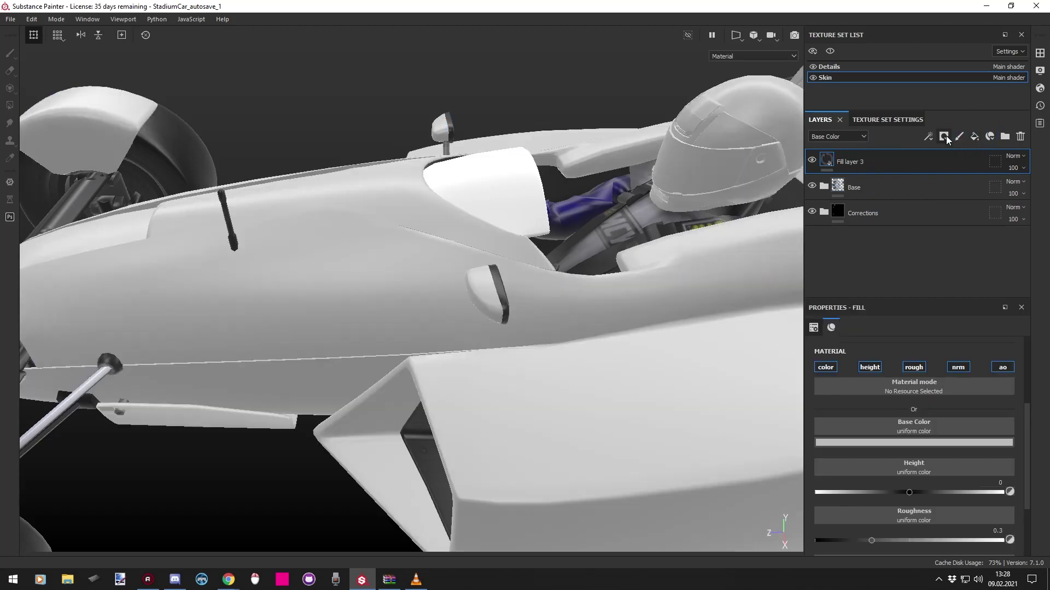
left_click(825, 367)
left_click(870, 367)
left_click(958, 366)
left_click(1002, 367)
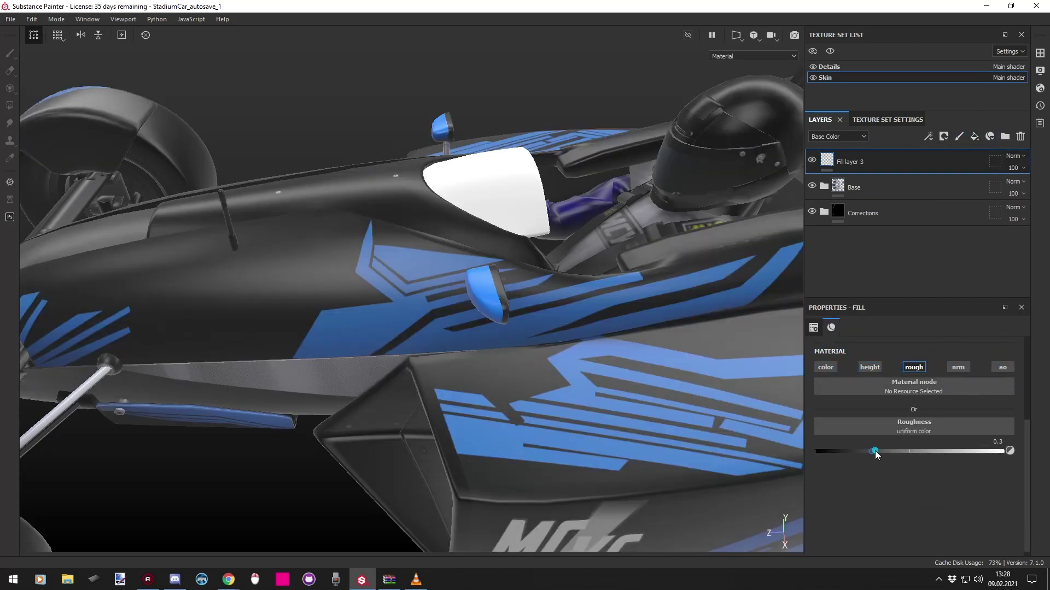
left_click_drag(875, 451, 819, 452)
left_click_drag(558, 286, 599, 257, "alt")
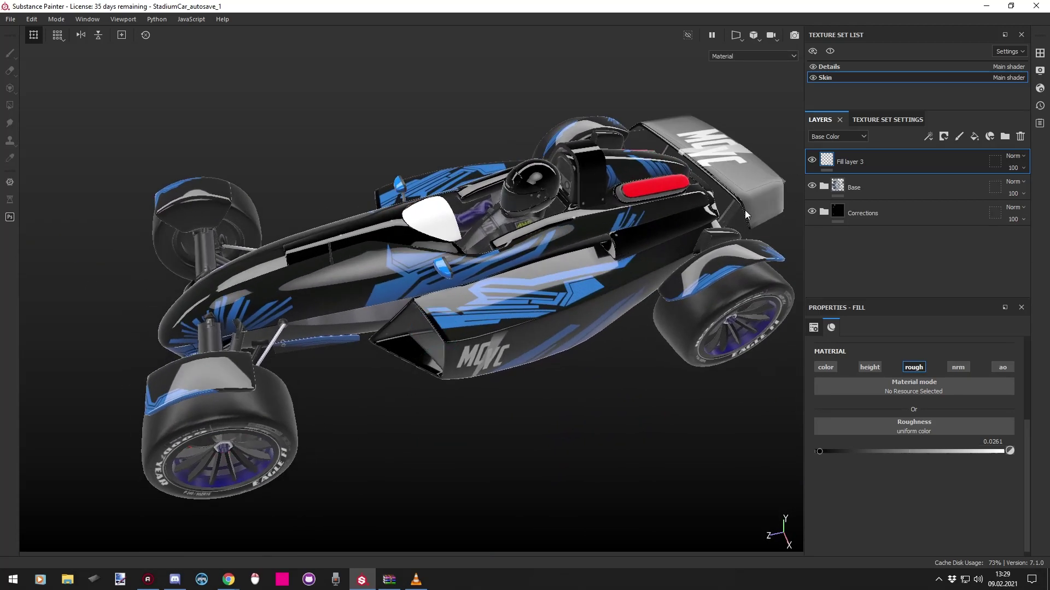
Add a black mask to the gloss fill layer.
right_click(843, 167)
left_click(854, 178)
scroll(527, 316, "up", 5)
Pick the Basic Soft brush from the shelf and make it smaller.
left_click(1039, 53)
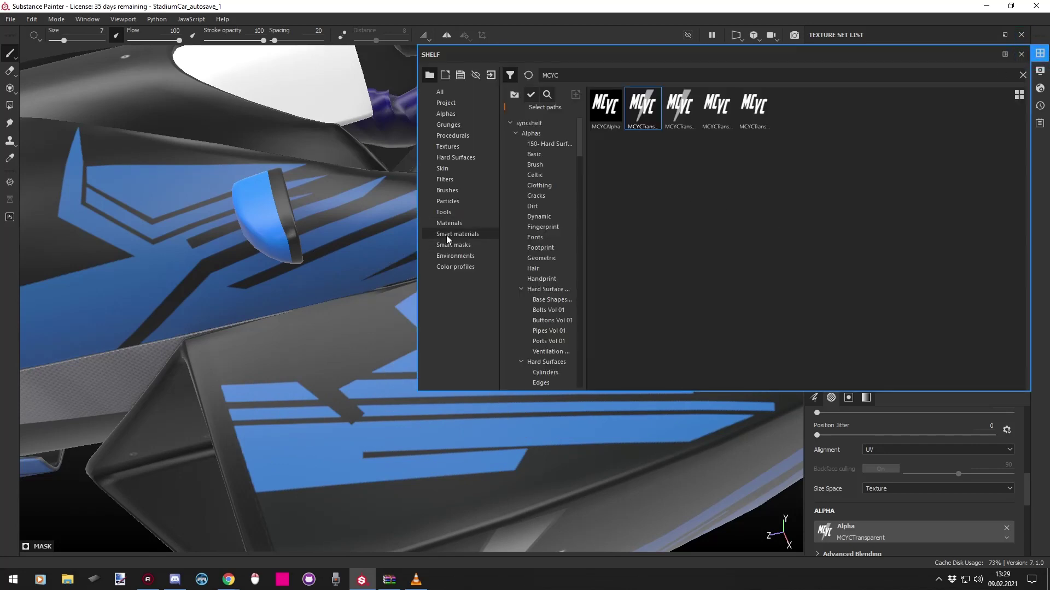
left_click(449, 191)
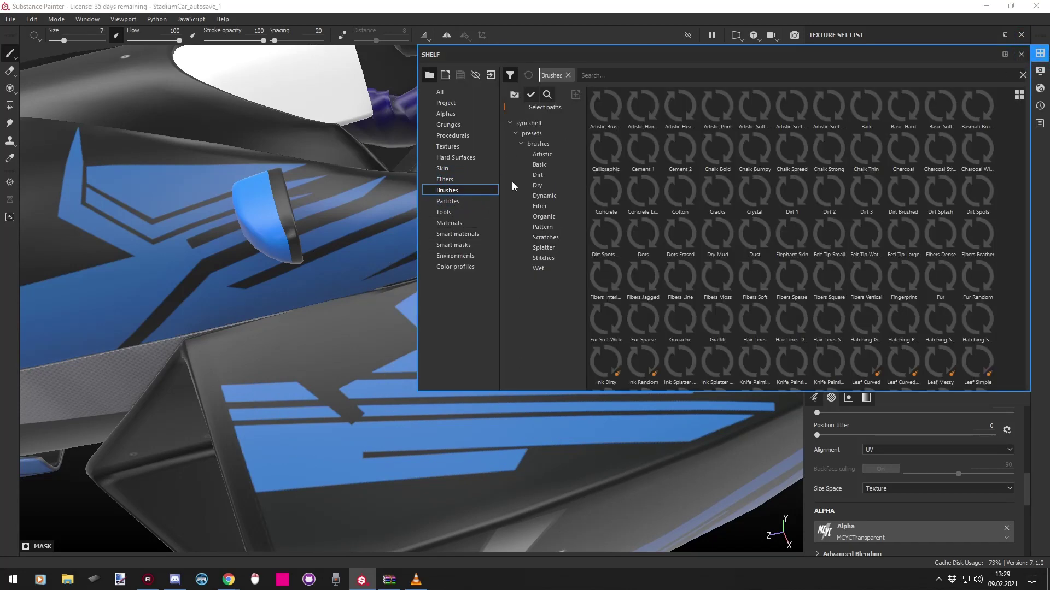
left_click(944, 106)
left_click(1040, 53)
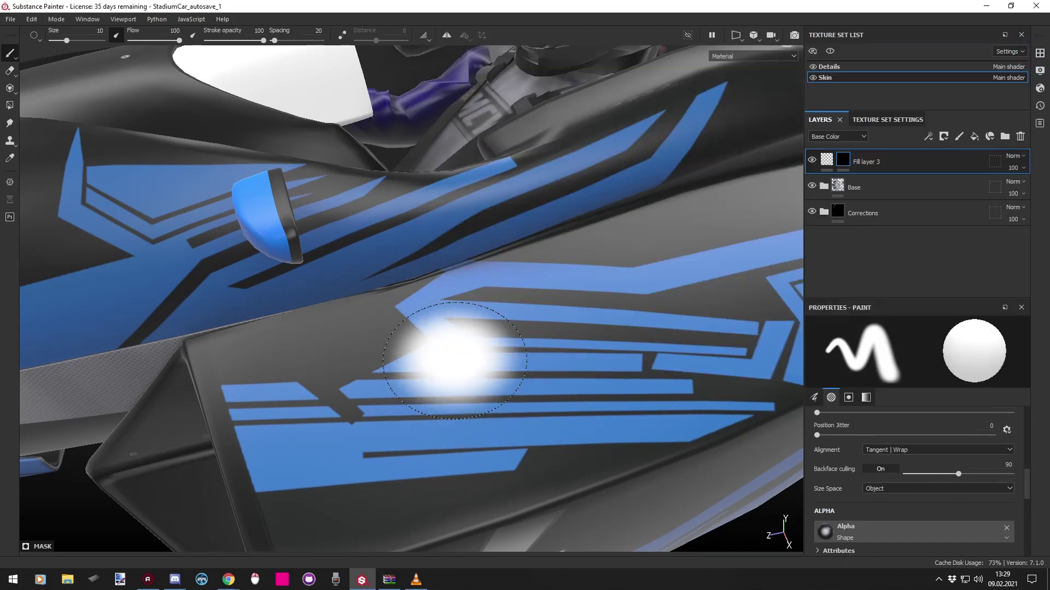
mouse_move(448, 366)
right_mouse_down("ctrl")
mouse_move(417, 367)
mouse_move(453, 405)
mouse_move(416, 387)
mouse_move(398, 395)
right_mouse_up("ctrl")
mouse_move(491, 432)
right_mouse_down("alt")
mouse_move(485, 454)
mouse_move(485, 436)
mouse_move(561, 370)
mouse_move(544, 379)
mouse_move(561, 368)
mouse_move(532, 362)
mouse_move(547, 368)
right_mouse_up("alt")
Orbit and pan around the cockpit to view it from several angles.
scroll(525, 328, "down", 3)
left_click_drag(454, 229, 399, 265, "alt")
middle_click_drag(567, 309, 416, 397, "alt")
scroll(465, 306, "up", 4)
left_click_drag(296, 323, 402, 350, "alt")
middle_click_drag(401, 350, 405, 394, "alt")
mouse_move(405, 394)
left_mouse_down("alt")
mouse_move(12, 438)
mouse_move(1, 382)
left_mouse_up("alt")
scroll(358, 369, "up", 5)
mouse_move(309, 345)
left_mouse_down("alt")
mouse_move(455, 362)
mouse_move(446, 303)
left_mouse_up("alt")
scroll(456, 363, "down", 8)
scroll(452, 372, "up", 1)
left_click_drag(437, 371, 448, 420, "alt")
middle_click_drag(466, 387, 457, 425, "alt")
left_click_drag(457, 424, 446, 306, "alt")
middle_click_drag(308, 413, 500, 379, "alt")
left_click_drag(501, 380, 439, 416, "alt")
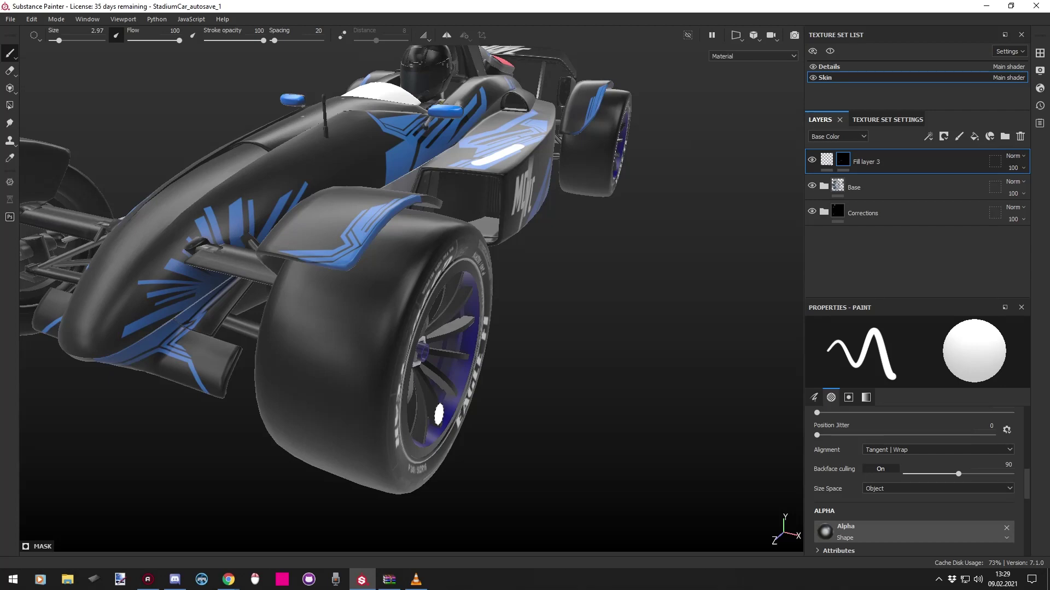
Switch to the Details texture set, make the Tires group visible and select Fill layer 6.
mouse_move(461, 348)
left_mouse_down("alt")
mouse_move(510, 345)
mouse_move(422, 368)
mouse_move(481, 337)
left_mouse_up("alt")
left_click(861, 67)
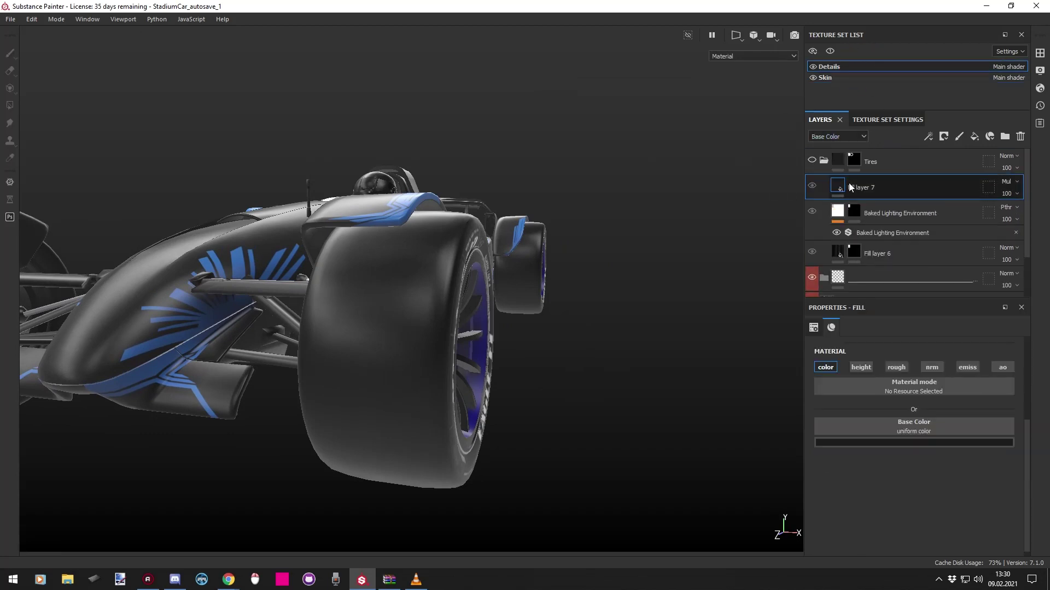
left_click(811, 159)
scroll(416, 336, "up", 3)
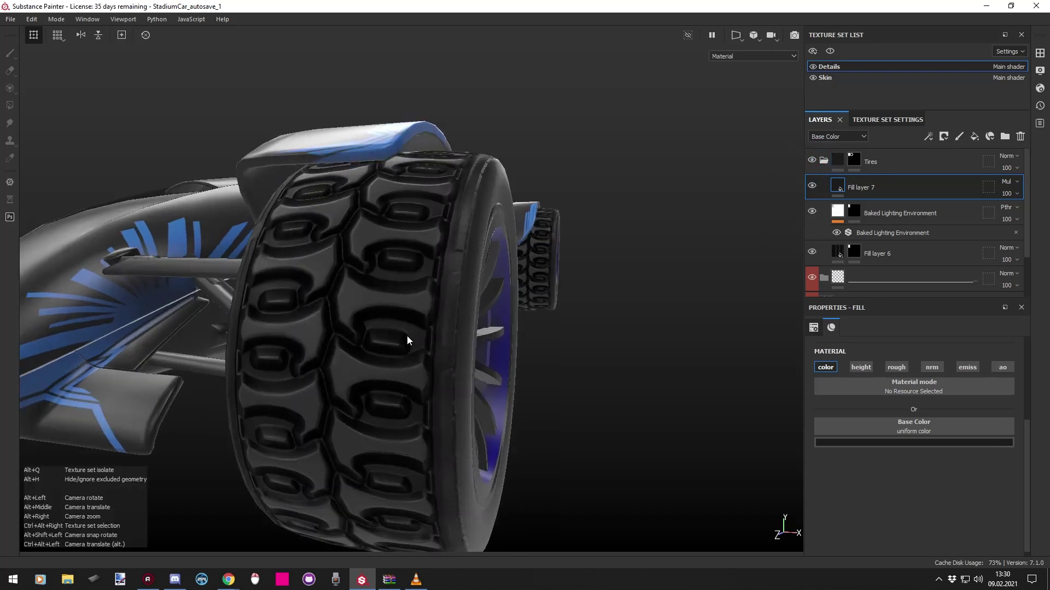
mouse_move(401, 346)
left_mouse_down("alt")
mouse_move(422, 230)
mouse_move(386, 389)
mouse_move(363, 309)
mouse_move(347, 360)
mouse_move(432, 328)
left_mouse_up("alt")
left_click(854, 251)
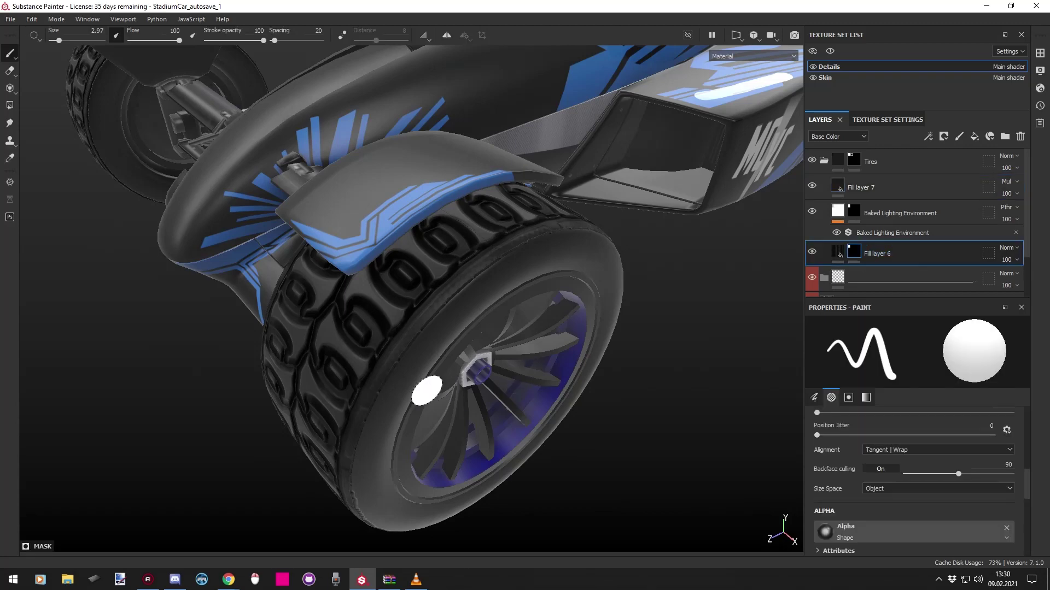
scroll(442, 360, "down", 3)
left_click(839, 253)
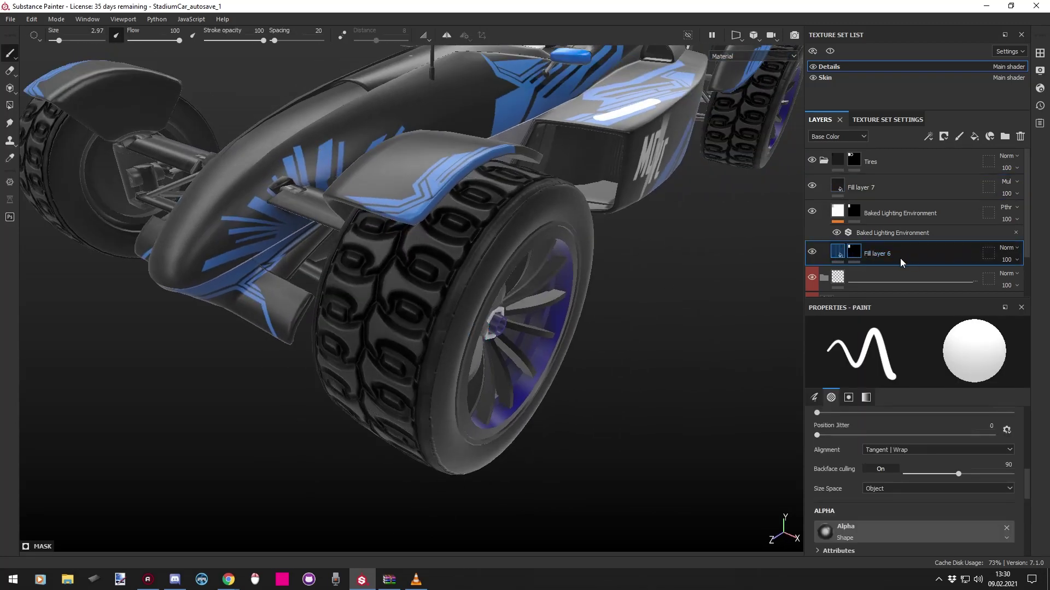
In the 2D/3D split view, shift and squeeze the tread projection so the pattern becomes finer.
key("F1")
scroll(448, 260, "down", 7)
middle_click_drag(520, 355, 690, 326, "alt")
scroll(690, 327, "up", 5)
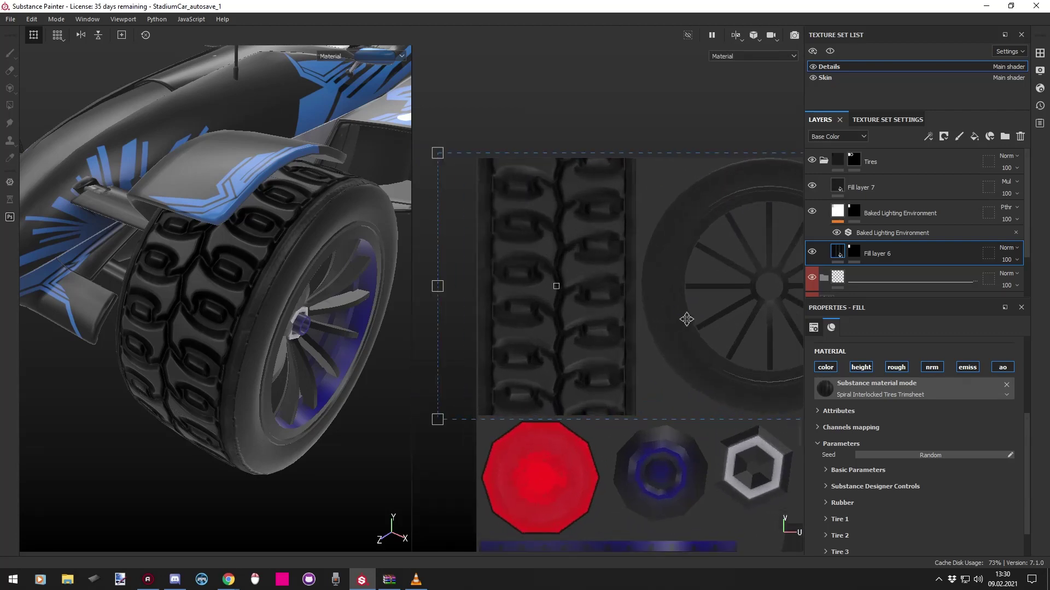
left_click_drag(659, 316, 577, 315)
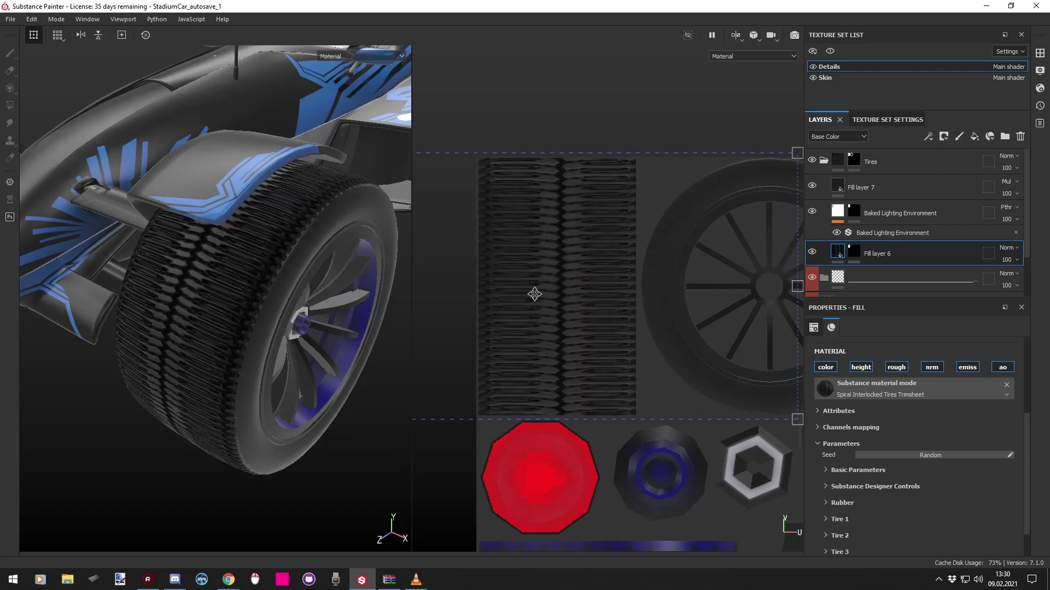
scroll(744, 293, "down", 5)
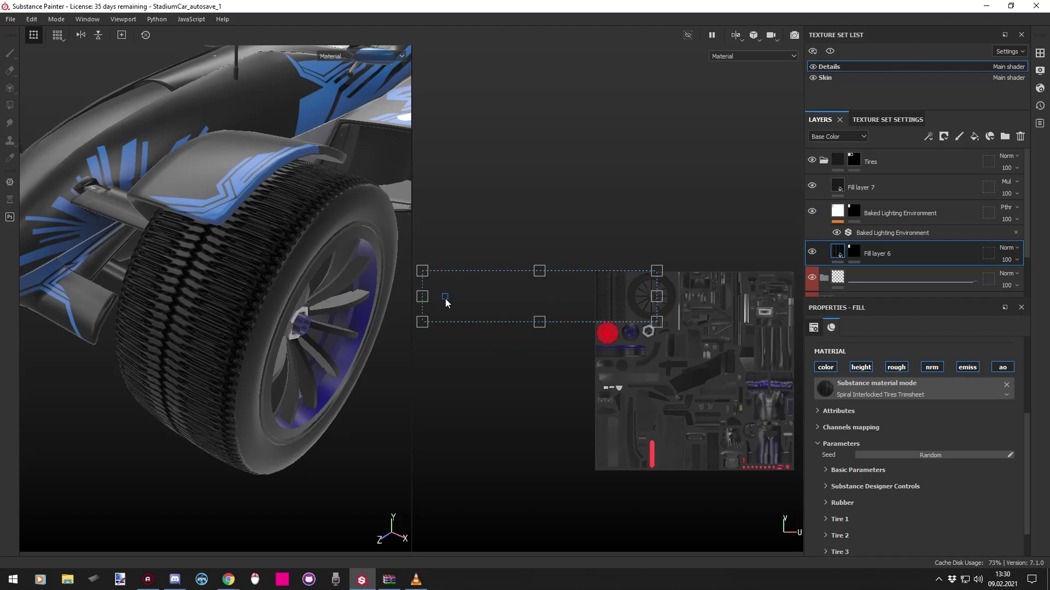
left_click_drag(445, 298, 494, 299)
scroll(609, 302, "up", 10)
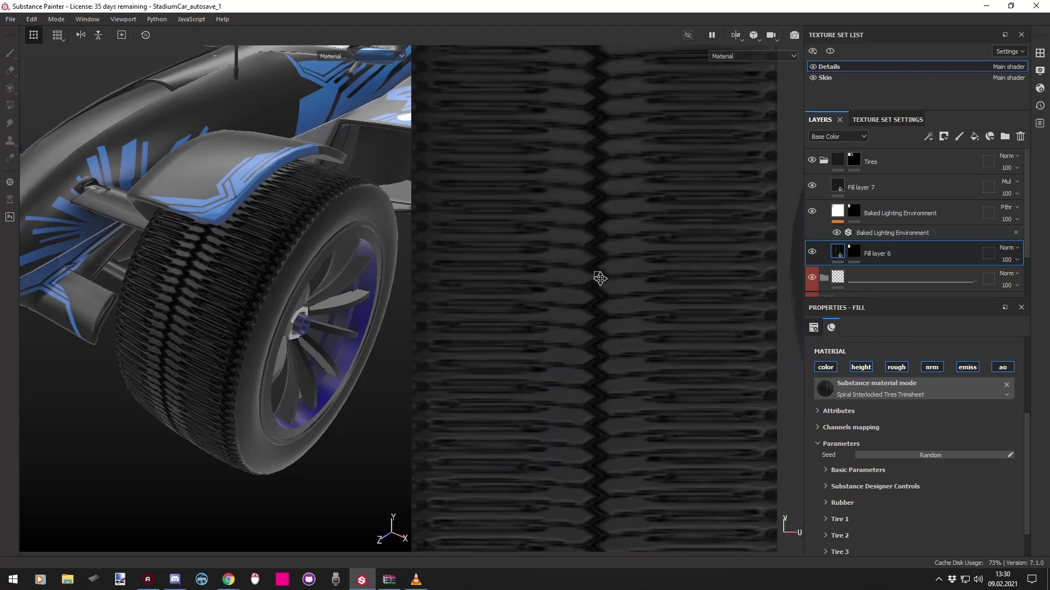
scroll(596, 277, "down", 5)
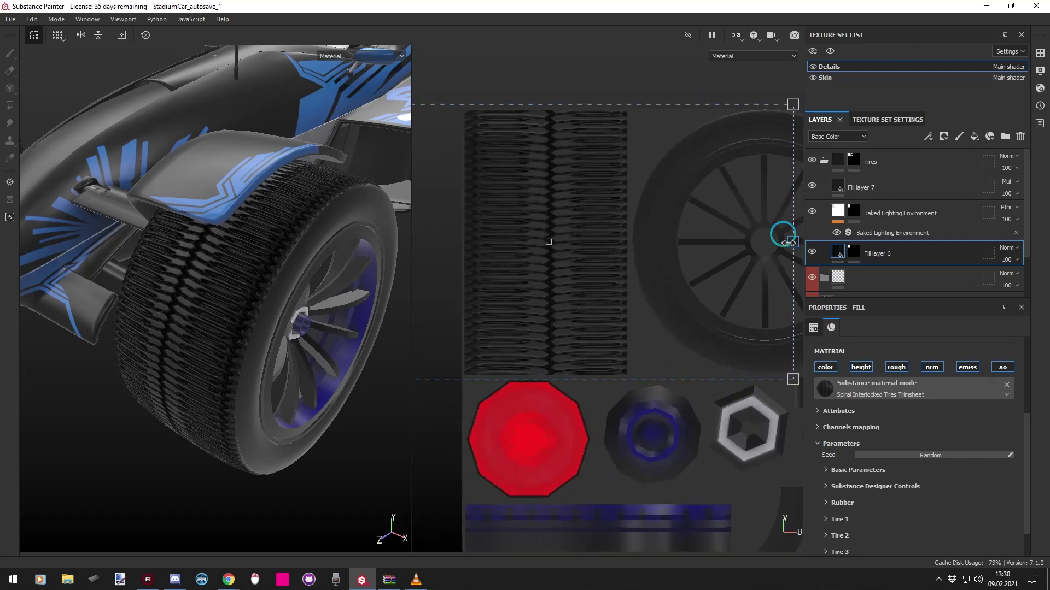
mouse_move(778, 242)
left_mouse_down()
mouse_move(732, 247)
mouse_move(769, 252)
left_mouse_up()
left_click_drag(134, 321, 274, 355, "alt")
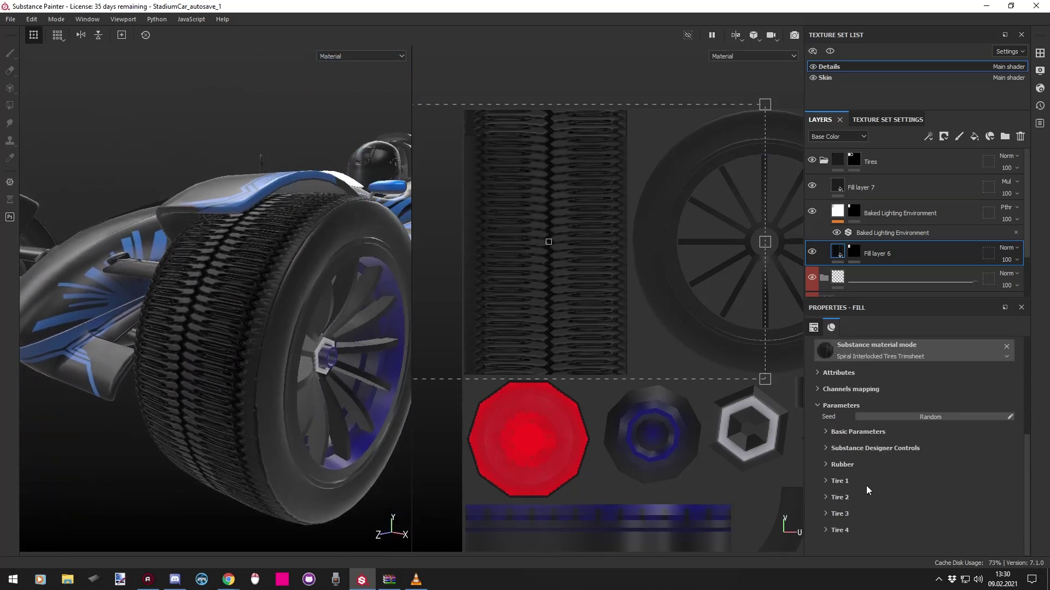
Expand the Tire 4 parameters and review them.
left_click(840, 530)
scroll(897, 475, "down", 3)
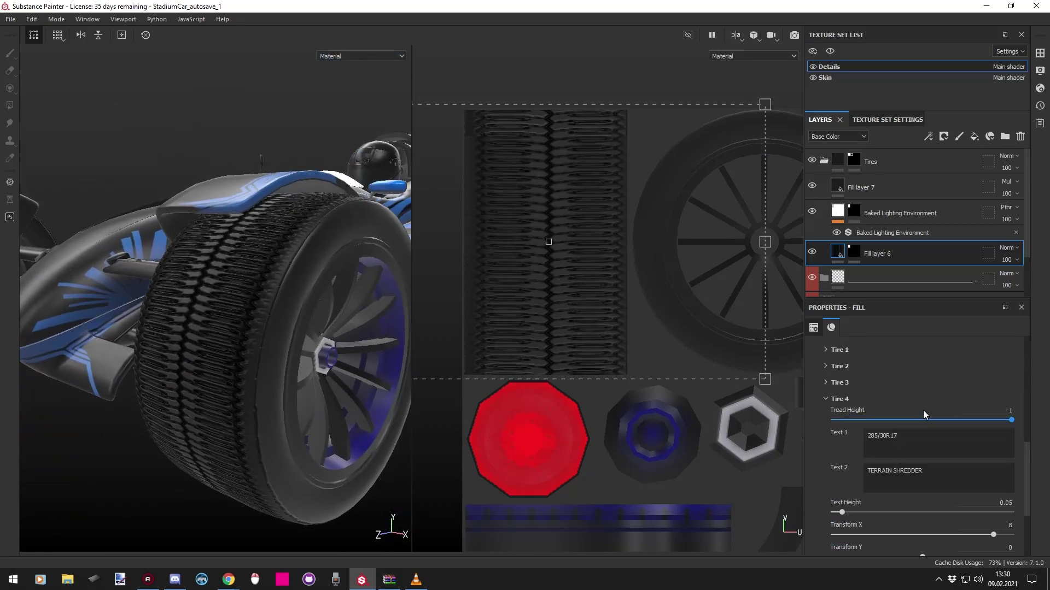
scroll(875, 415, "down", 2)
scroll(885, 450, "up", 10)
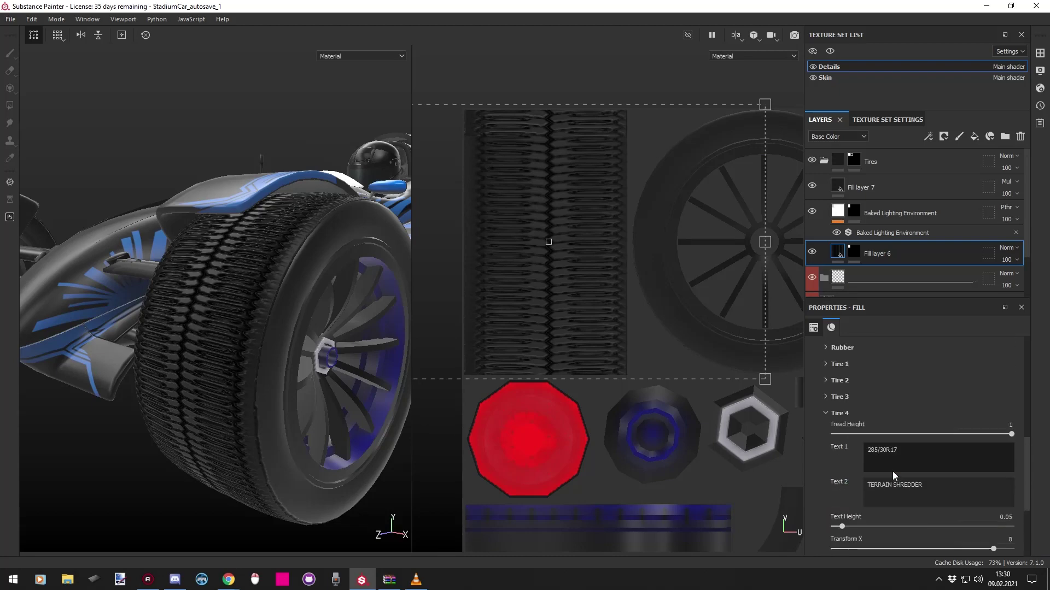
scroll(855, 425, "down", 10)
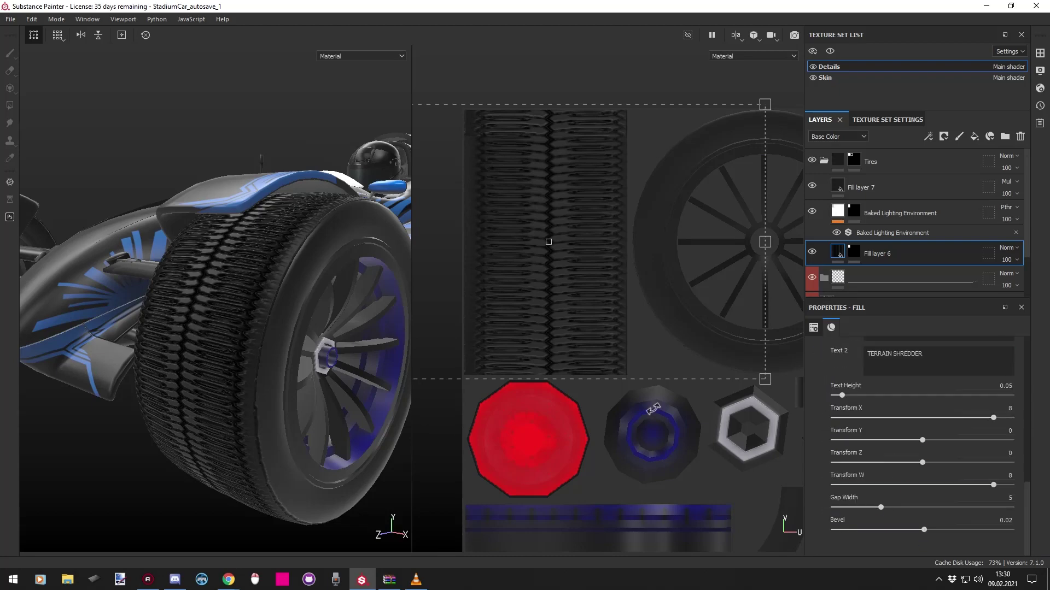
left_click_drag(295, 459, 296, 358, "alt")
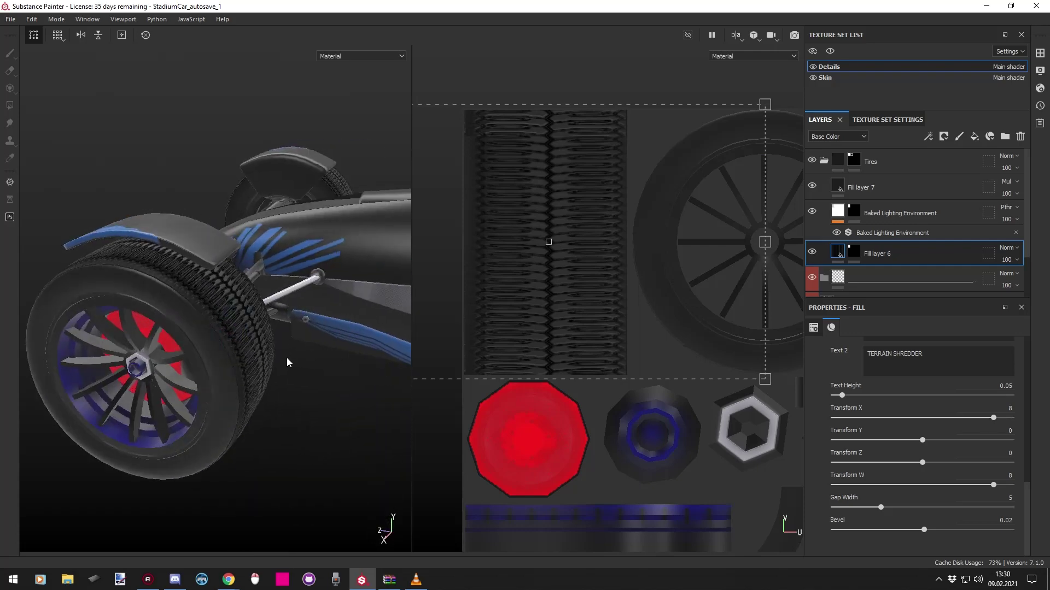
scroll(282, 334, "down", 3)
left_click_drag(220, 325, 290, 320, "alt")
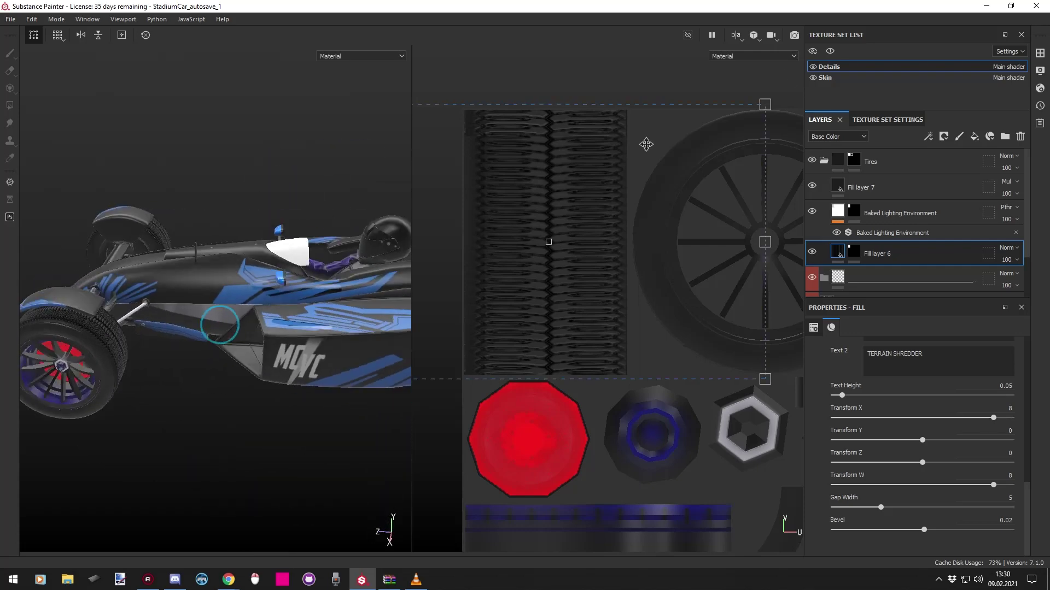
Return to the 3D-only view and display the viewport in Base Color only.
key("F2")
left_click_drag(387, 260, 383, 300, "alt")
left_click(755, 56)
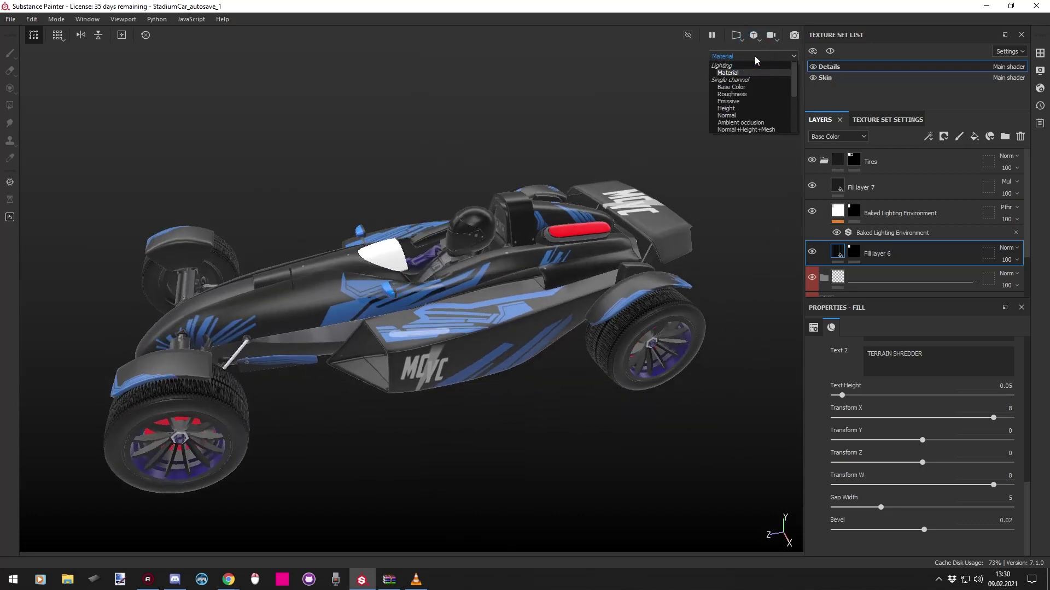
left_click(756, 88)
Bring the tire tread into close view and select the Baked Lighting Environment filter.
scroll(197, 385, "up", 5)
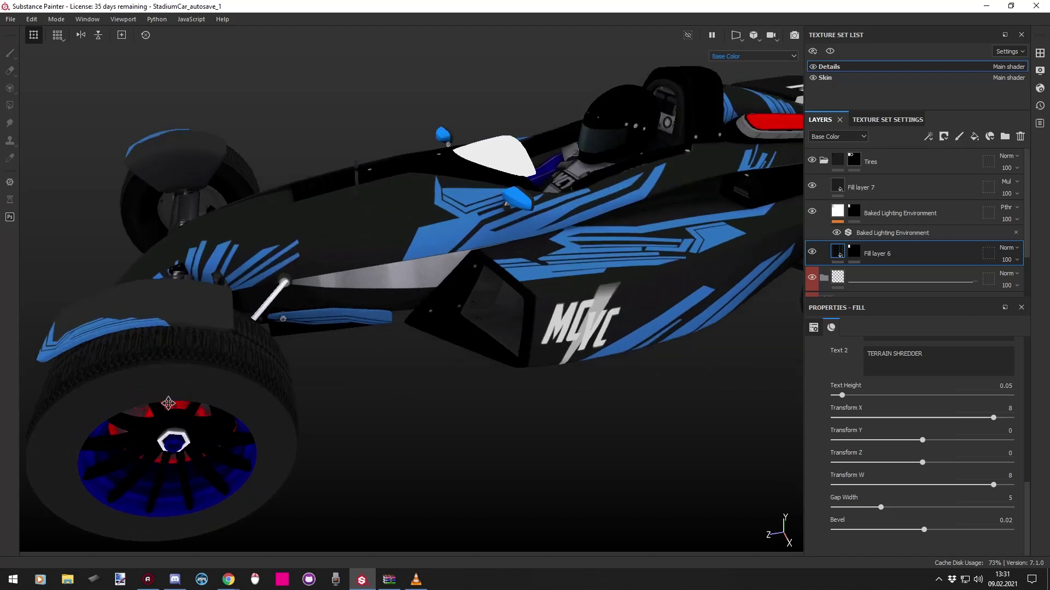
middle_click_drag(198, 385, 235, 377, "alt")
left_click_drag(235, 377, 355, 317, "alt")
middle_click_drag(229, 412, 306, 377, "alt")
left_click_drag(306, 377, 483, 409, "alt")
left_click(883, 213)
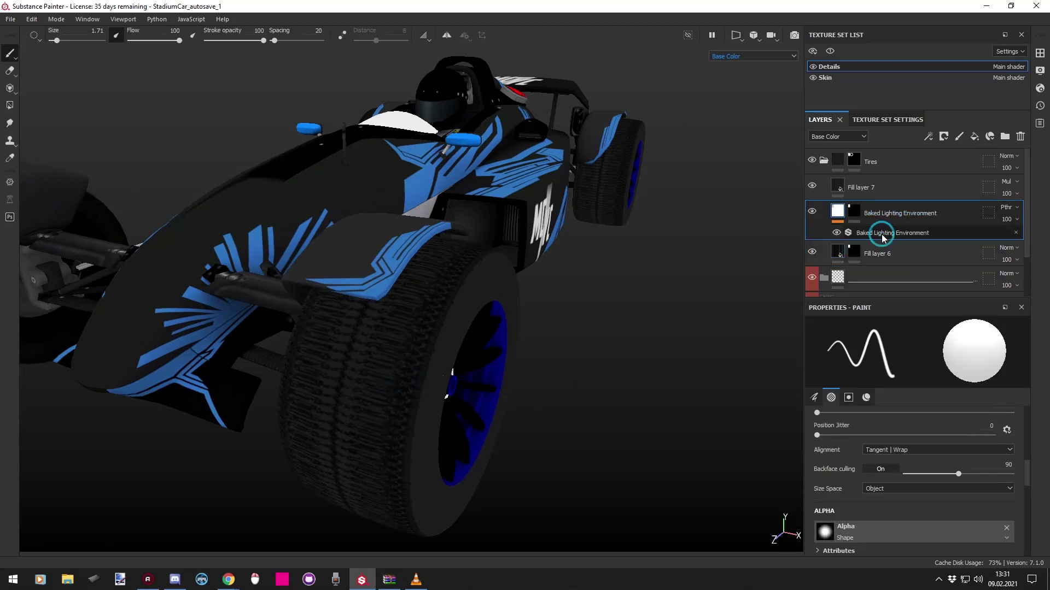
left_click(881, 234)
From the shelf's Filters, drag a Baked Lighting Environment filter into the layer stack.
left_click(1039, 53)
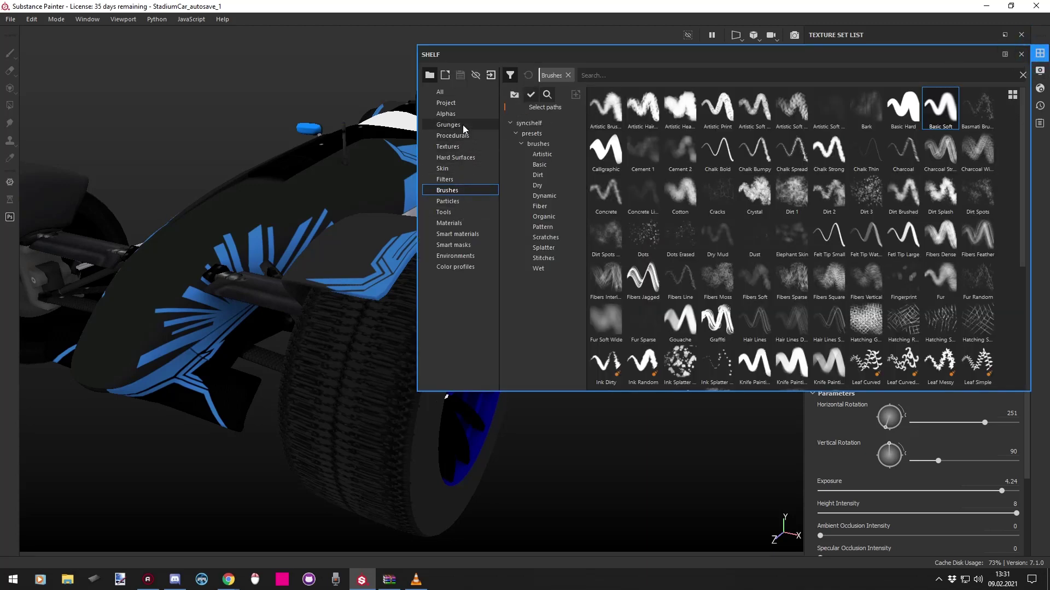
left_click(454, 179)
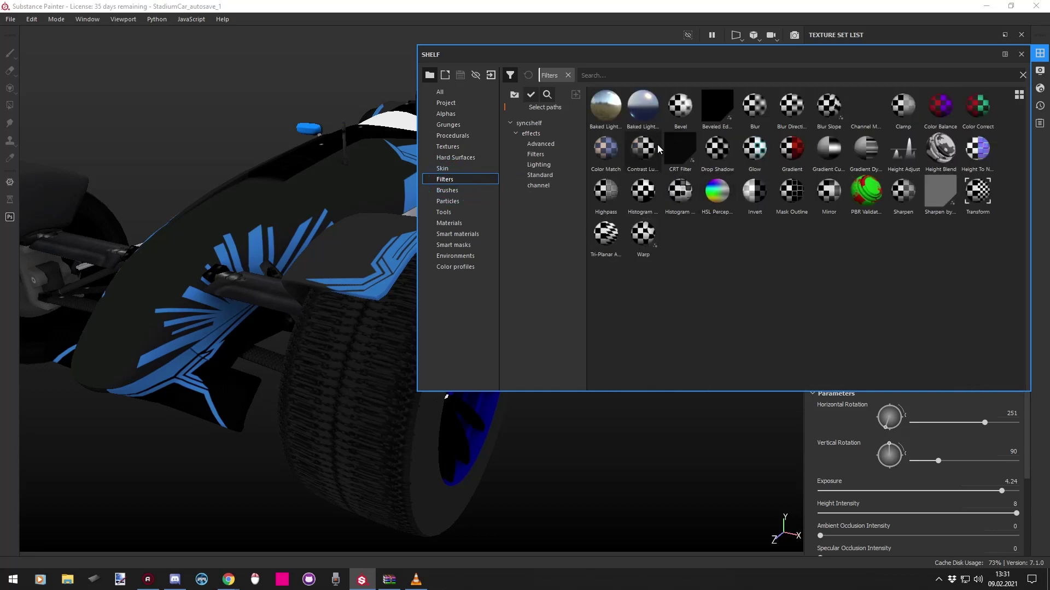
mouse_move(644, 112)
mouse_move(606, 111)
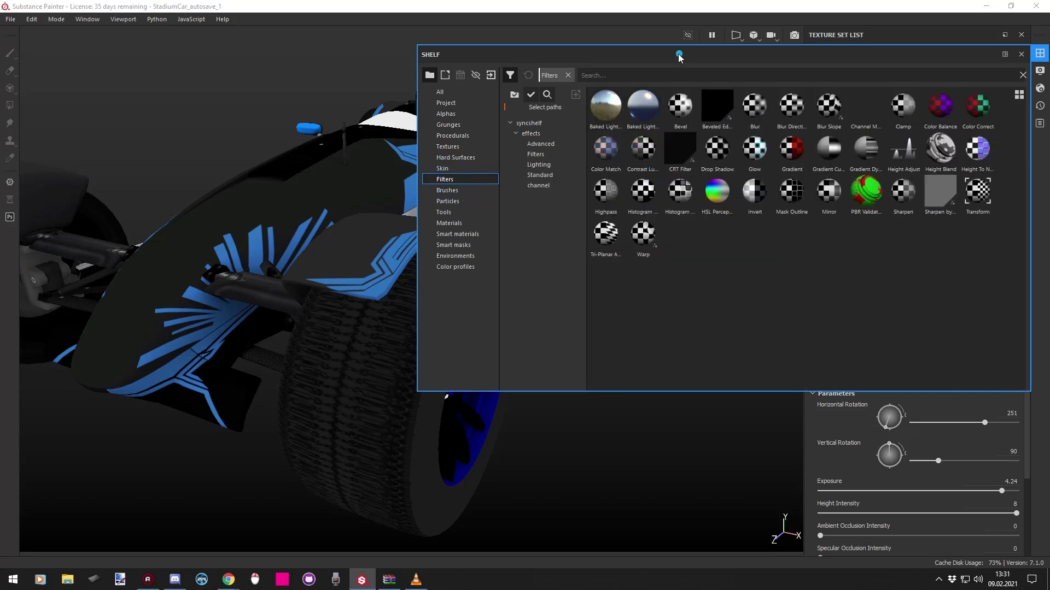
left_click_drag(673, 57, 395, 142)
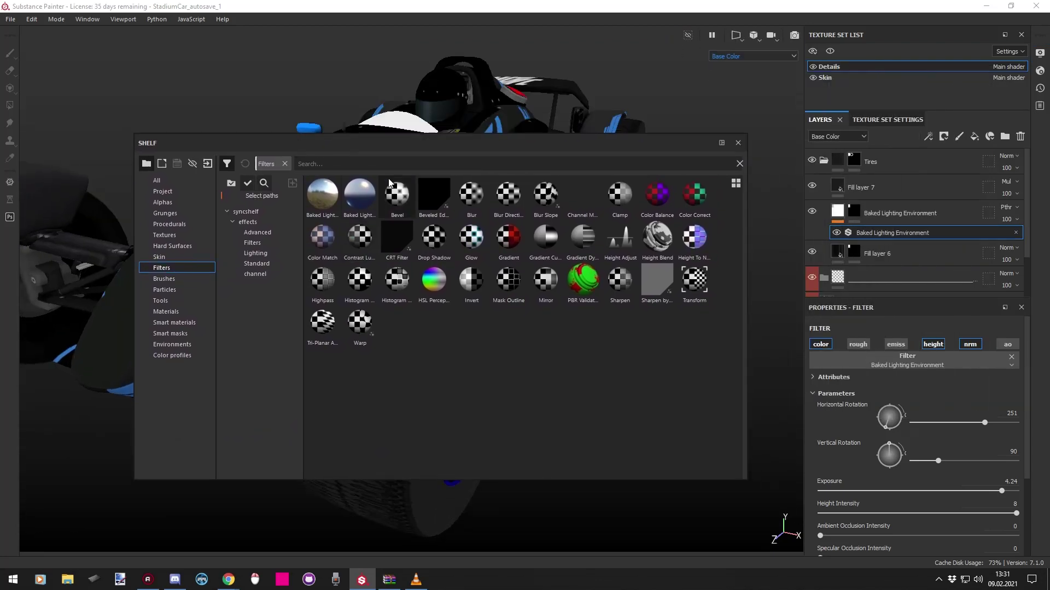
left_click_drag(322, 195, 891, 198)
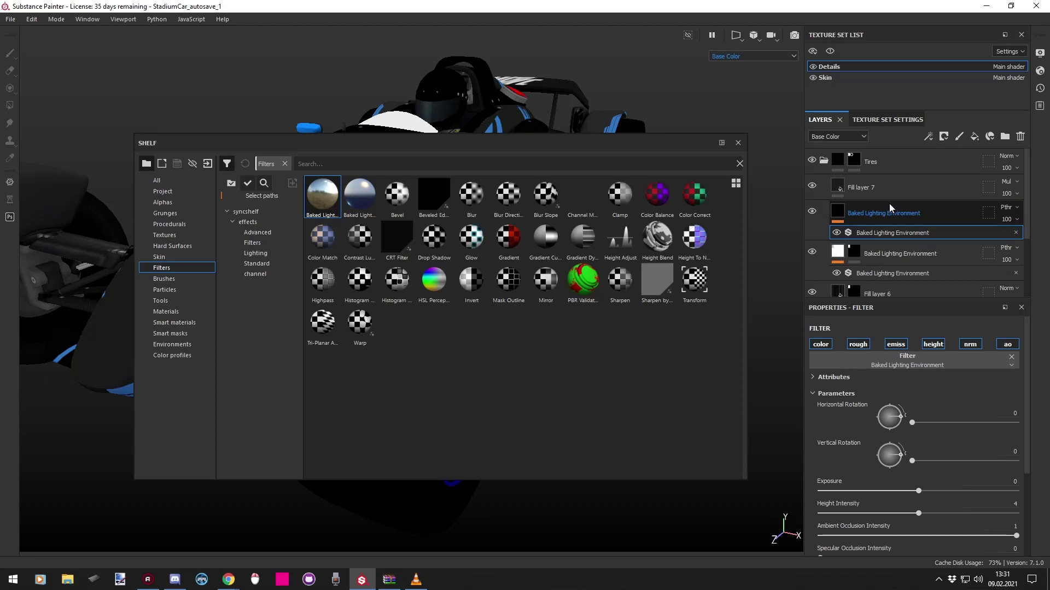
Close the shelf and select the lower, then the newly added upper baked lighting layer.
left_click(738, 143)
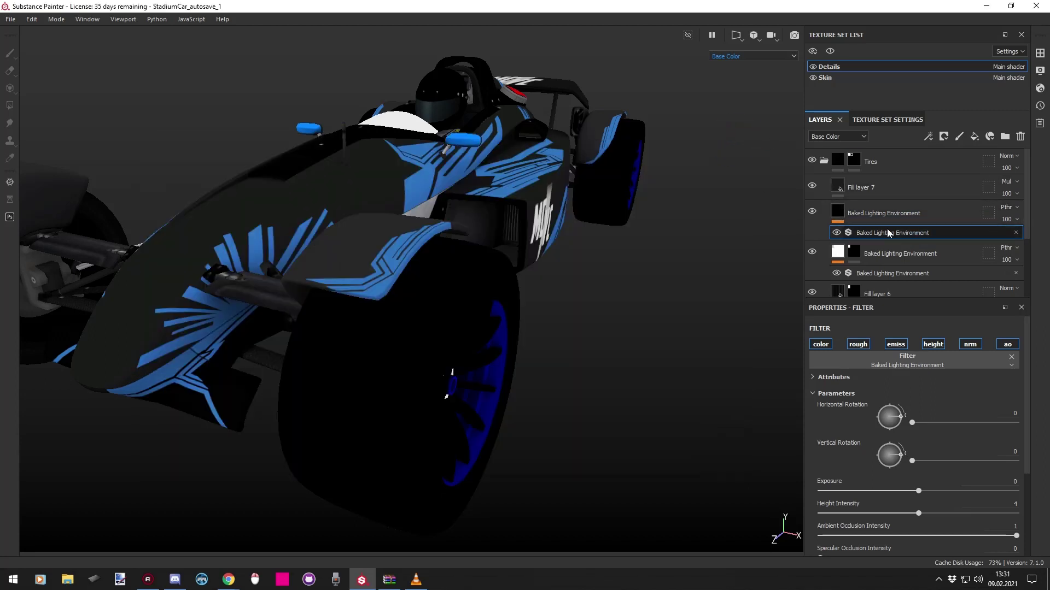
left_click(887, 258)
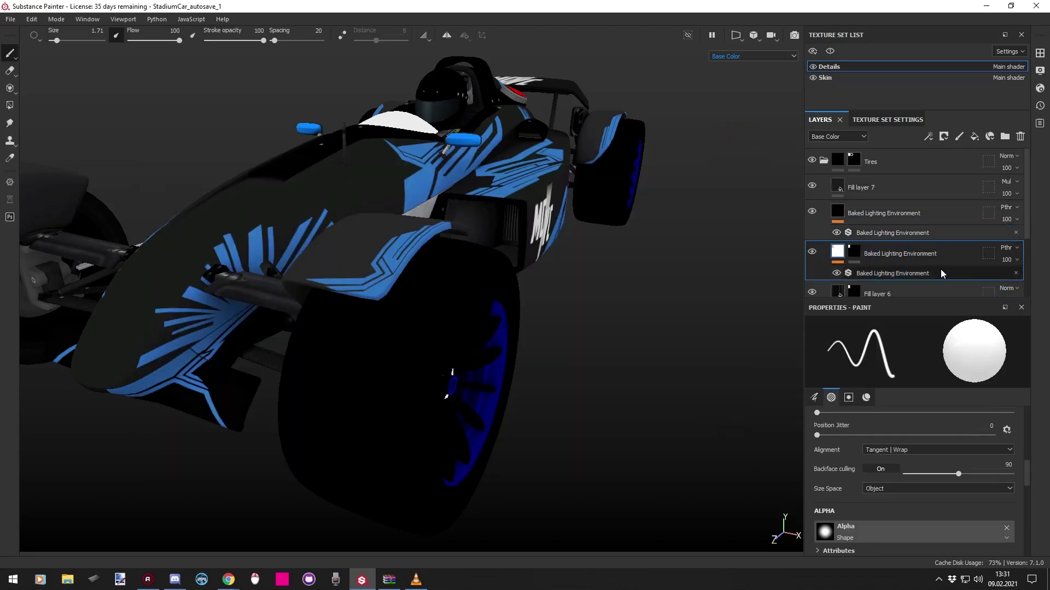
left_click(859, 211)
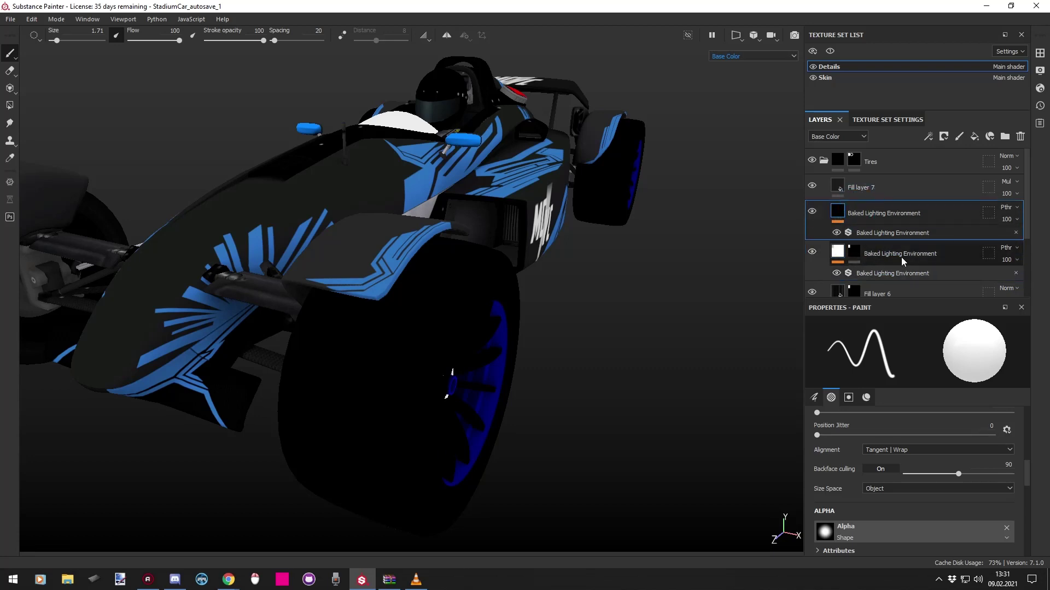
Delete the duplicate baked lighting layer and select the remaining filter.
key("Delete")
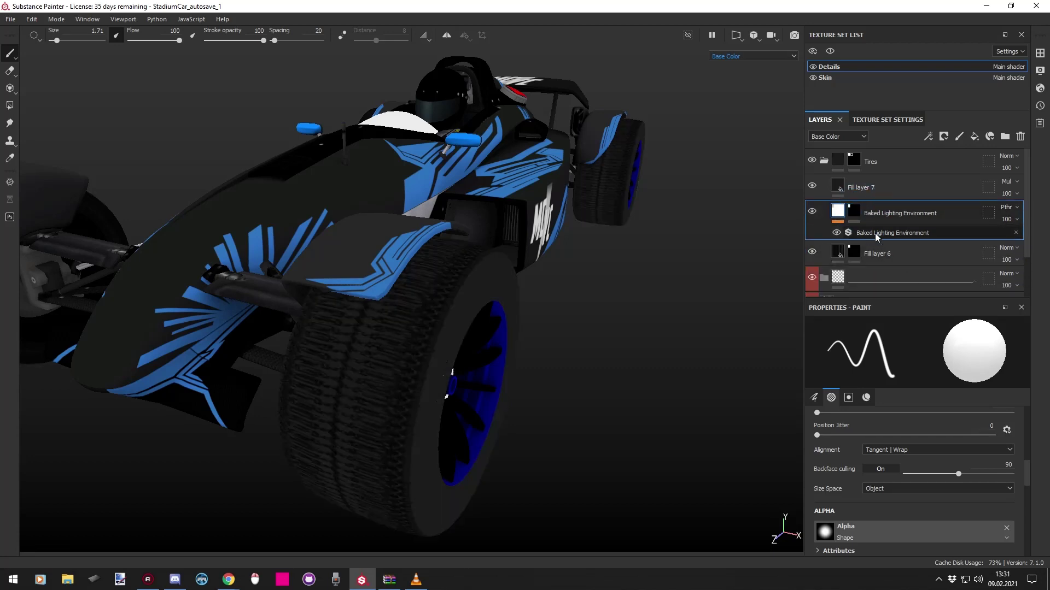
left_click(875, 233)
left_click_drag(480, 303, 438, 335, "alt")
scroll(882, 465, "down", 2)
scroll(883, 465, "down", 1)
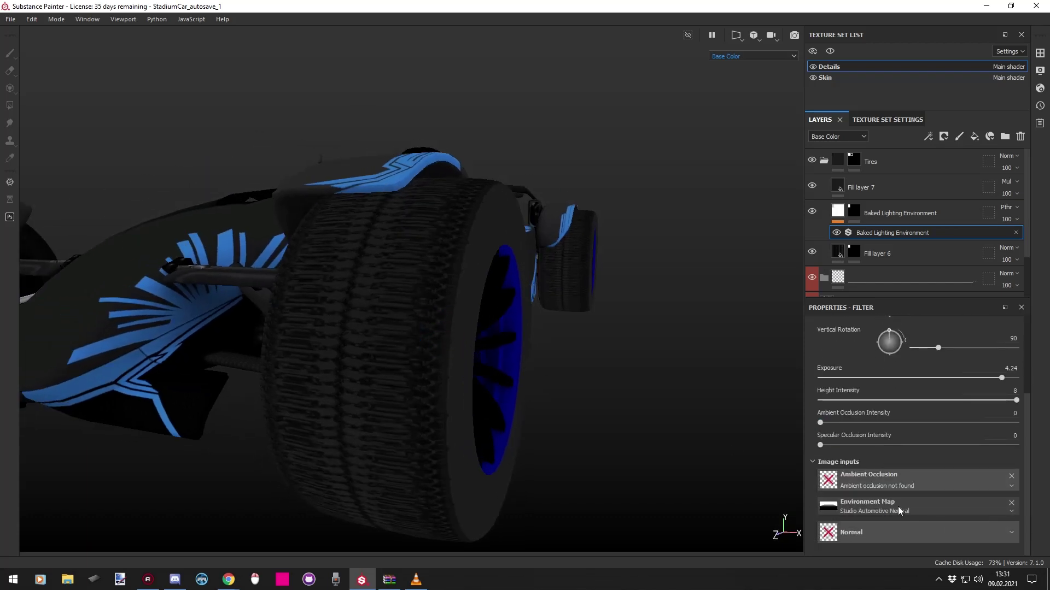
Set the filter's environment map to Studio Automotive Neutral, searching 'envir'.
left_click(892, 506)
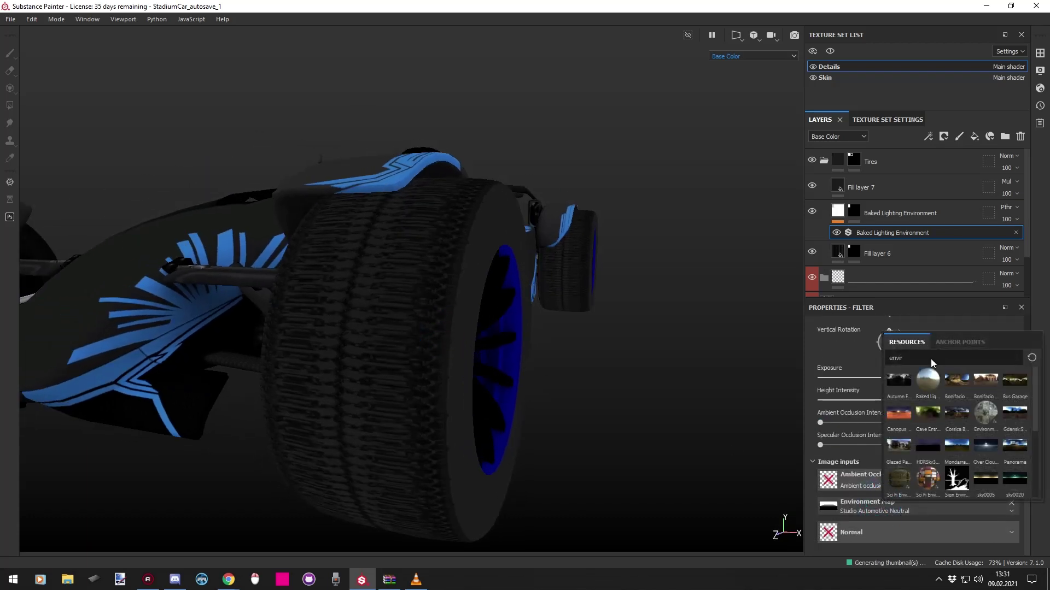
key("BackSpace")
key("BackSpace")
key("BackSpace")
key("BackSpace")
key("BackSpace")
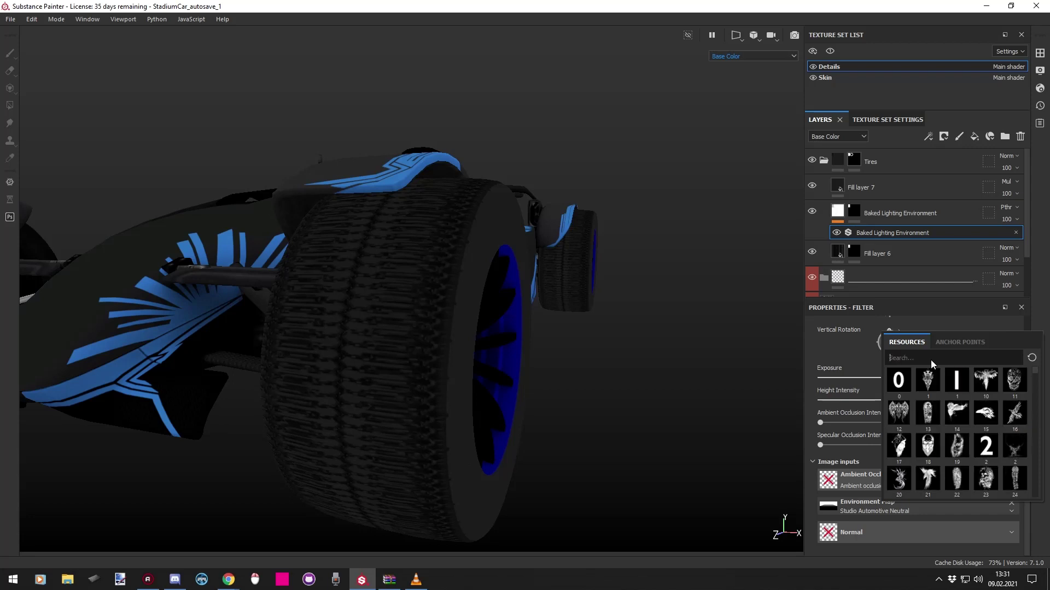
type("envir")
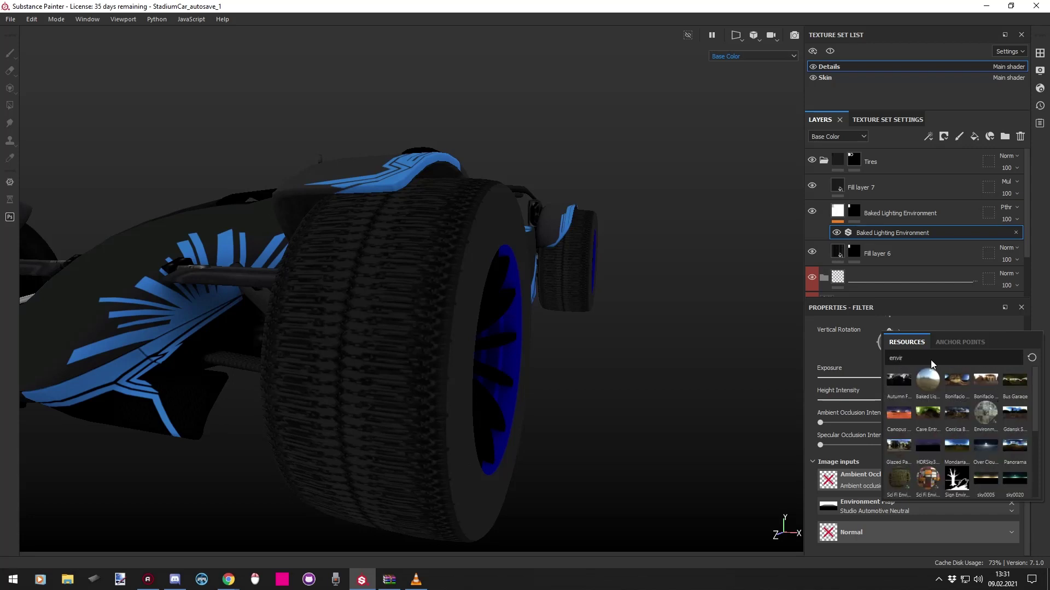
scroll(962, 449, "down", 3)
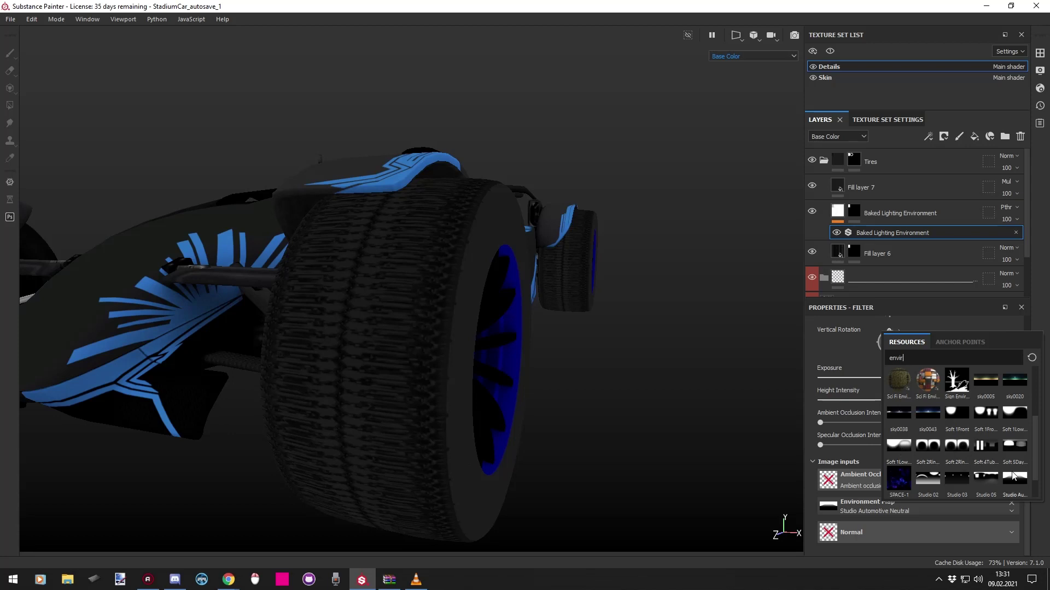
scroll(1013, 477, "down", 1)
mouse_move(1020, 449)
left_click(1033, 291)
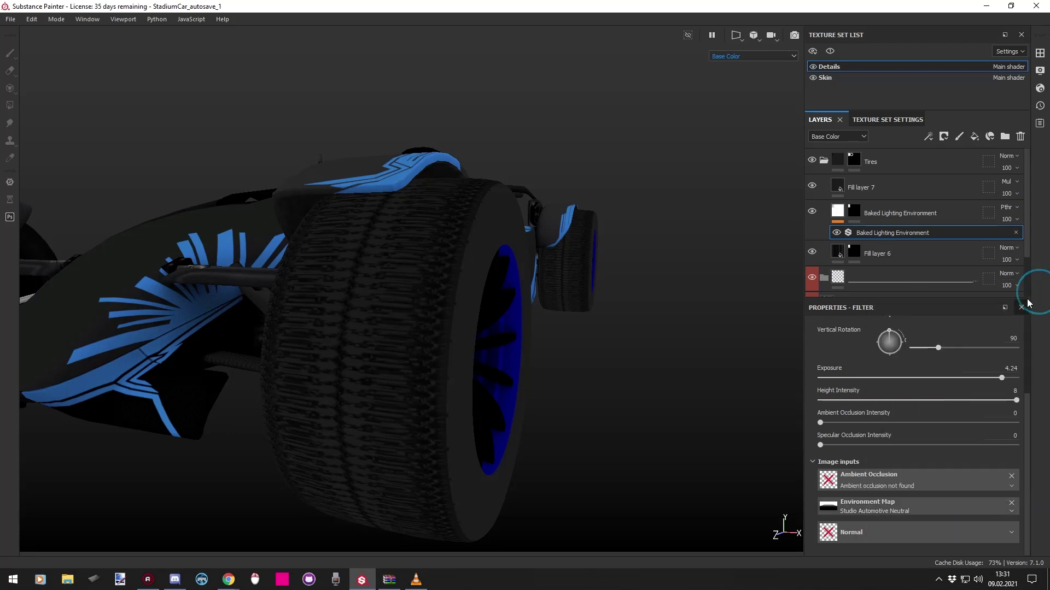
Raise the filter exposure to 5 and adjust its height intensity.
left_click_drag(398, 289, 477, 324, "alt")
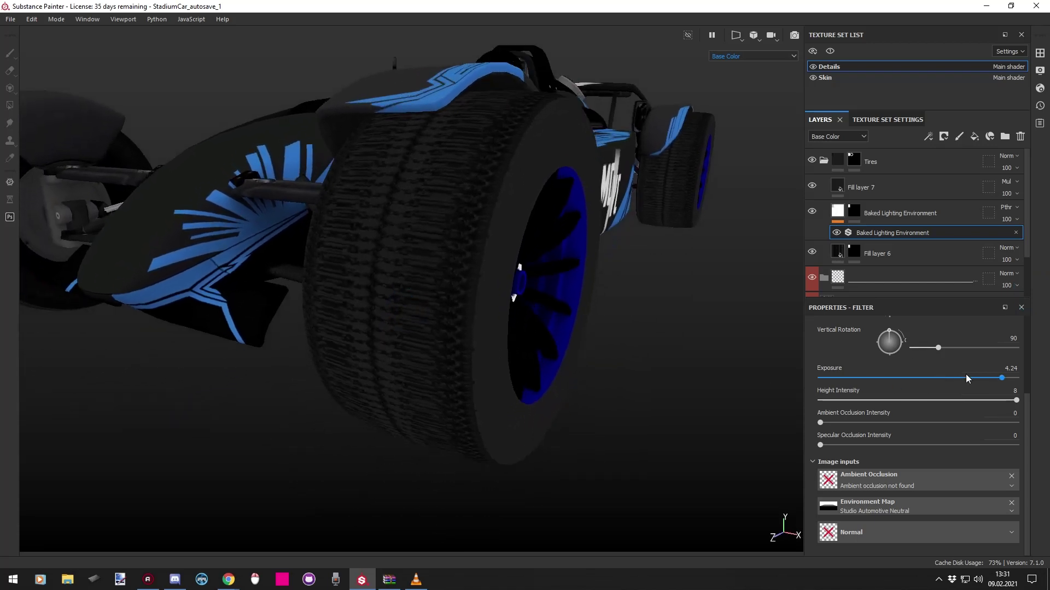
left_click_drag(1000, 378, 1033, 382)
middle_click_drag(567, 322, 549, 344, "alt")
left_click_drag(873, 401, 996, 402)
left_click_drag(543, 386, 429, 395, "alt")
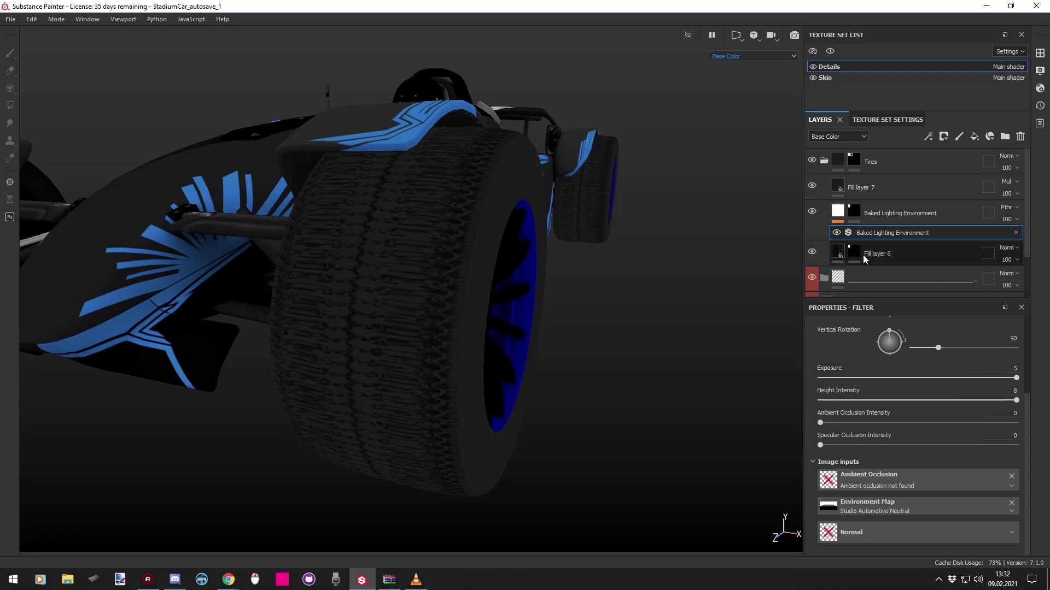
On tire Fill layer 6, toggle color and disable emissive and AO, then reselect the filter.
left_click(838, 254)
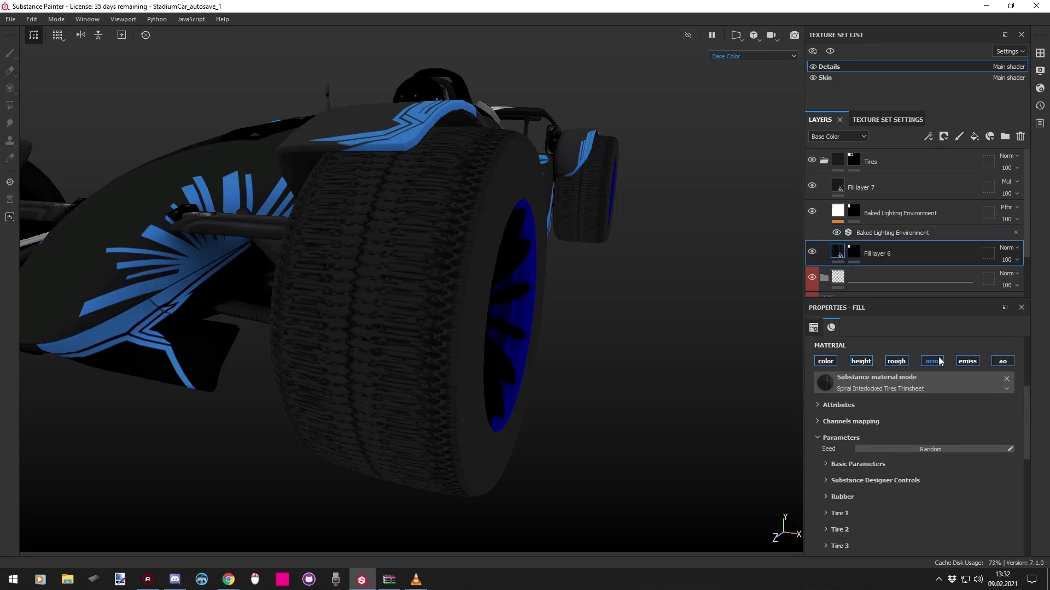
left_click(832, 362)
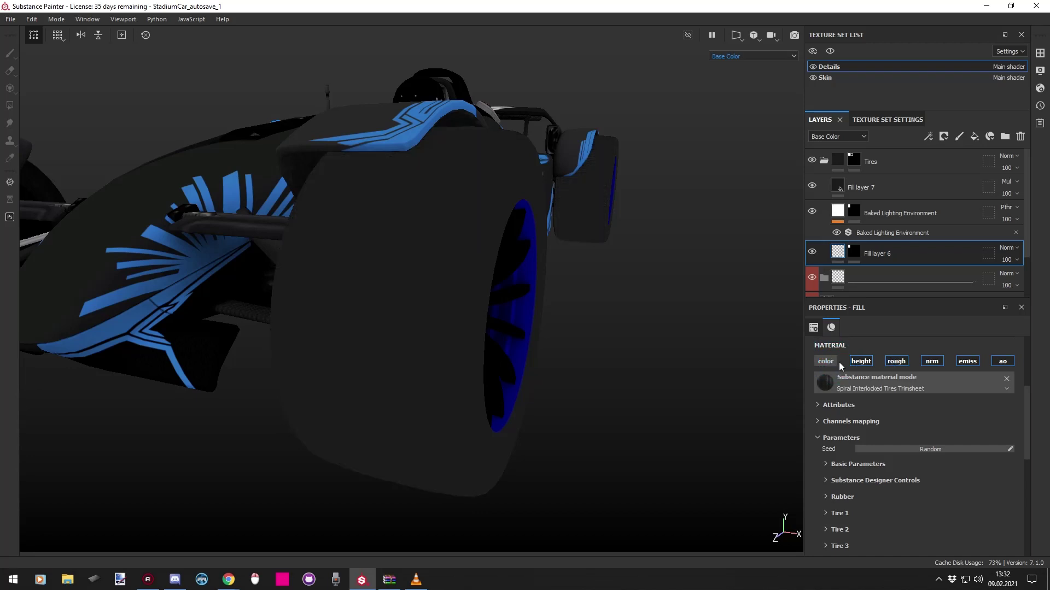
left_click(969, 362)
left_click(1002, 361)
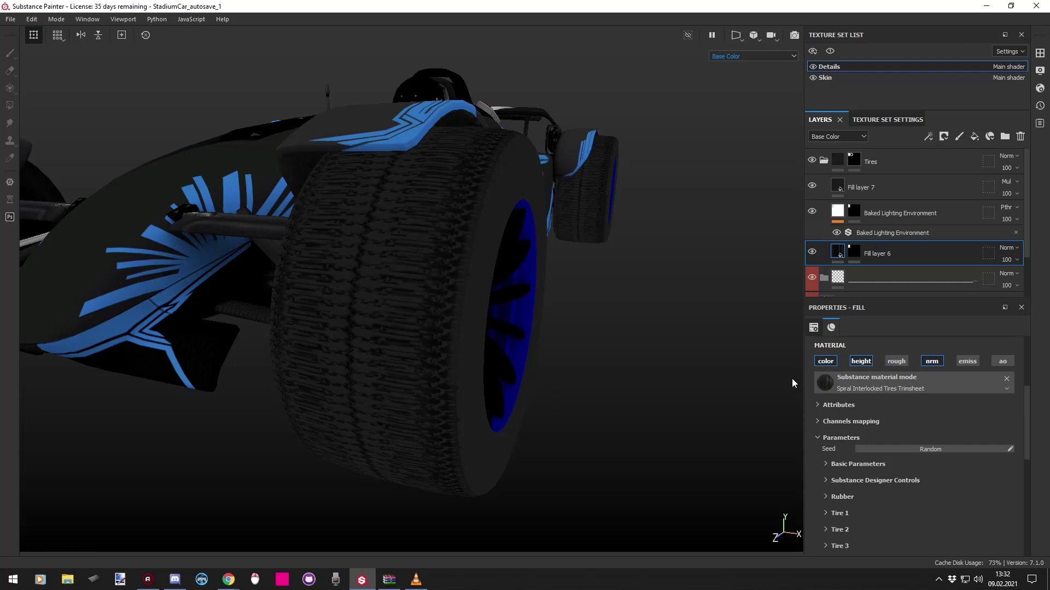
left_click(874, 233)
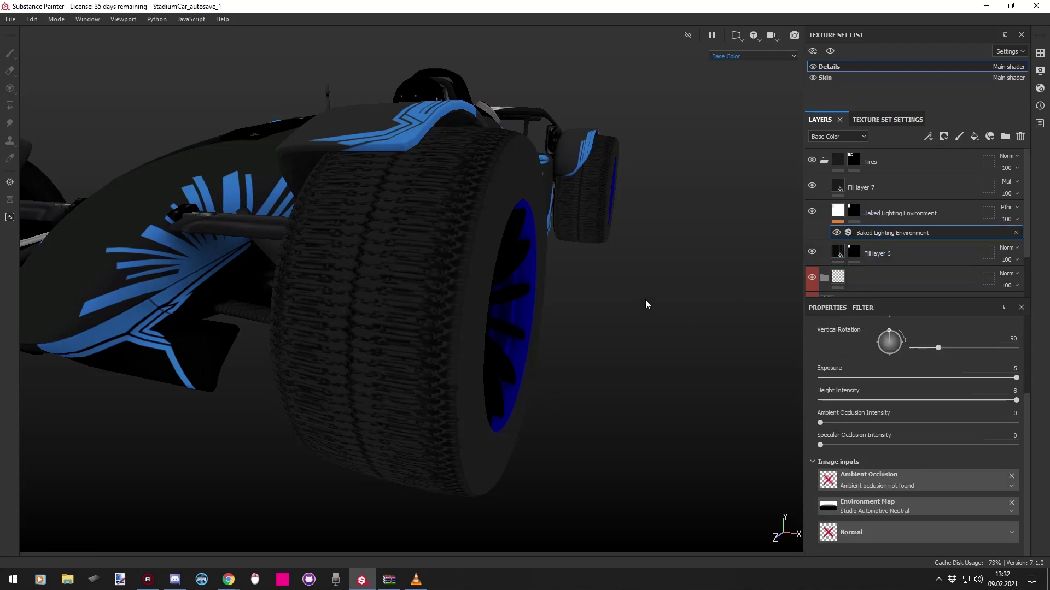
Switch the viewport to full material display (M) facing the front tire.
left_click_drag(633, 268, 626, 272, "alt")
key("m")
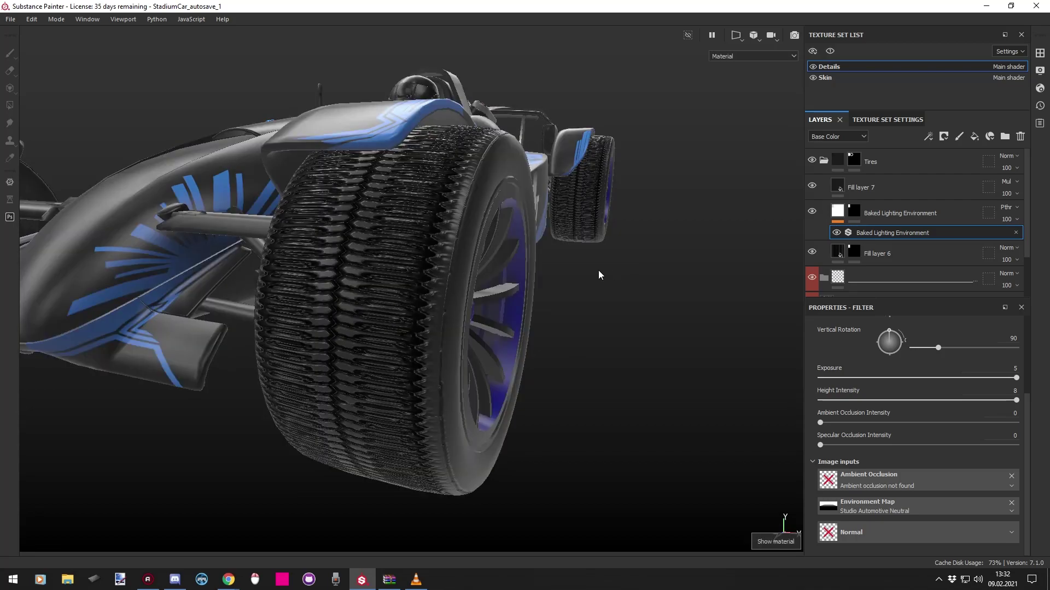
left_click_drag(408, 298, 603, 391, "alt")
Set Fill layer 6's Transform W to 1.5 and show the 2D view beside 3D.
left_click(837, 256)
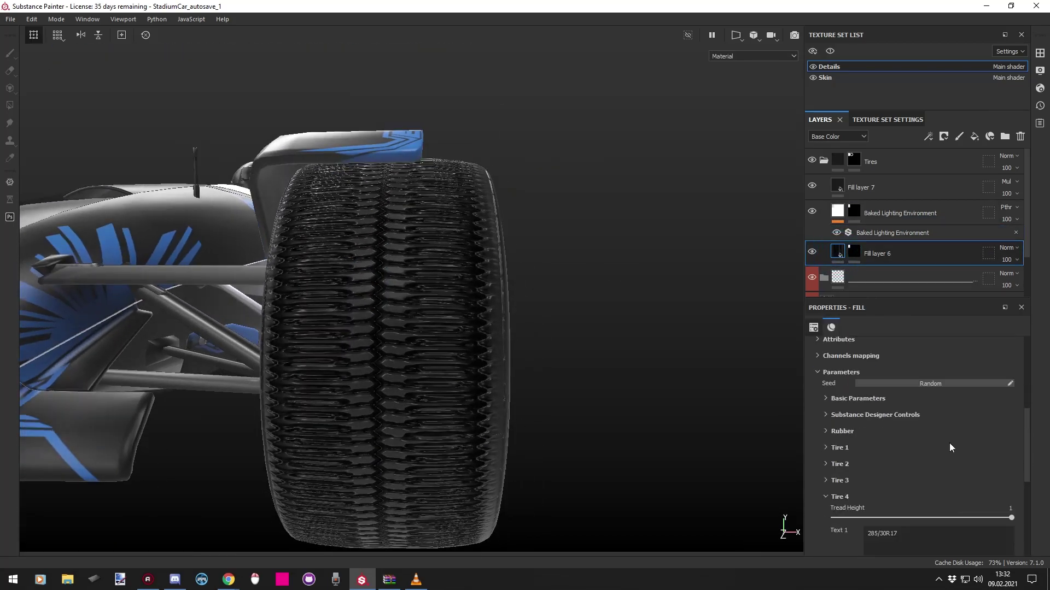
scroll(949, 444, "down", 10)
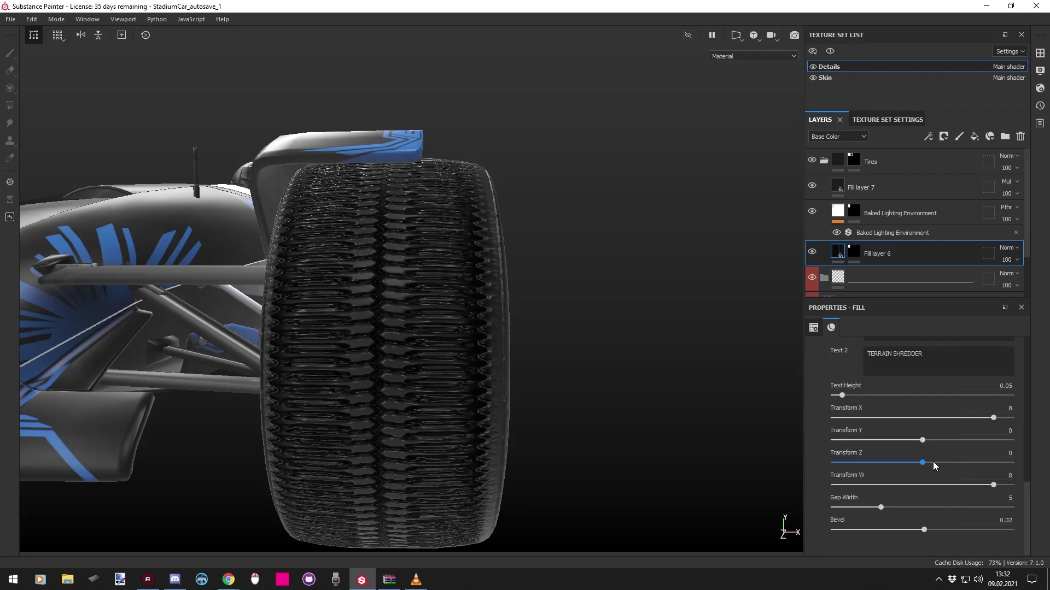
left_click_drag(986, 488, 939, 492)
scroll(410, 351, "up", 5)
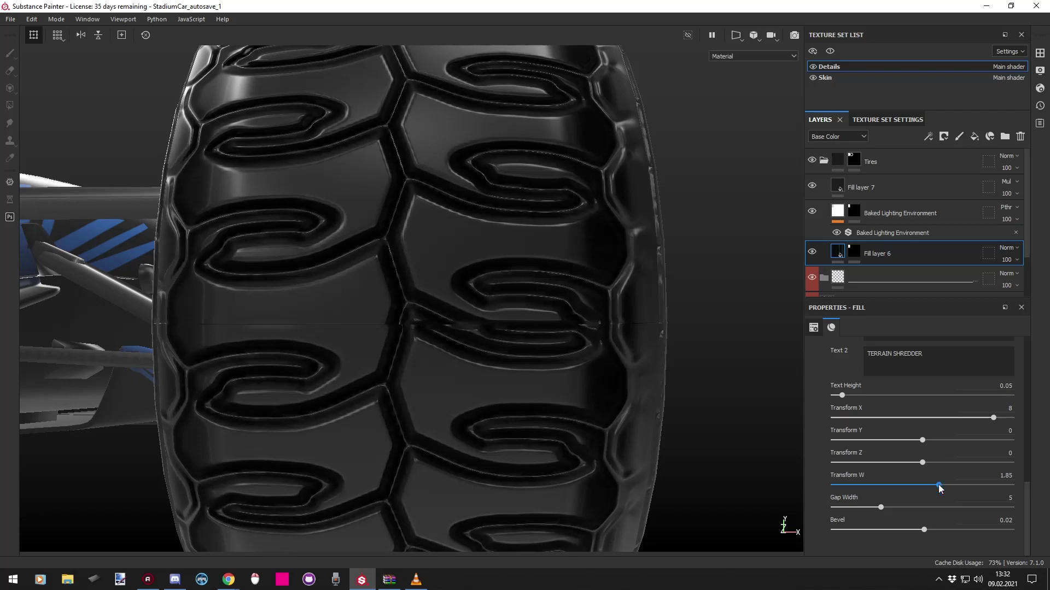
left_click(1000, 475)
type("1.5")
key("Return")
scroll(528, 362, "down", 5)
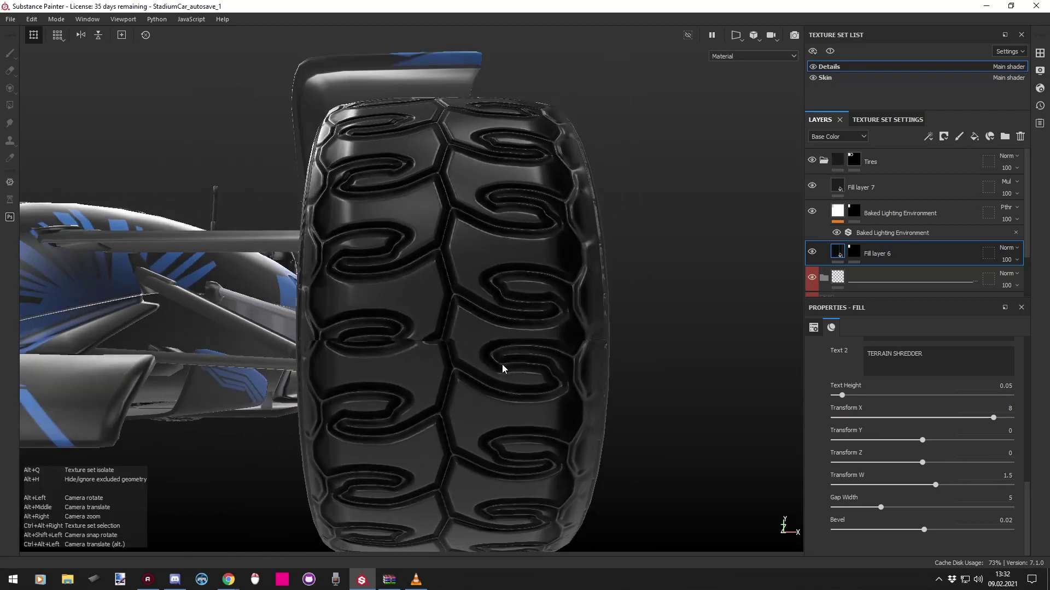
key("F1")
Nudge the tire tread projection slightly left and then upward in the 2D view.
scroll(544, 283, "up", 2)
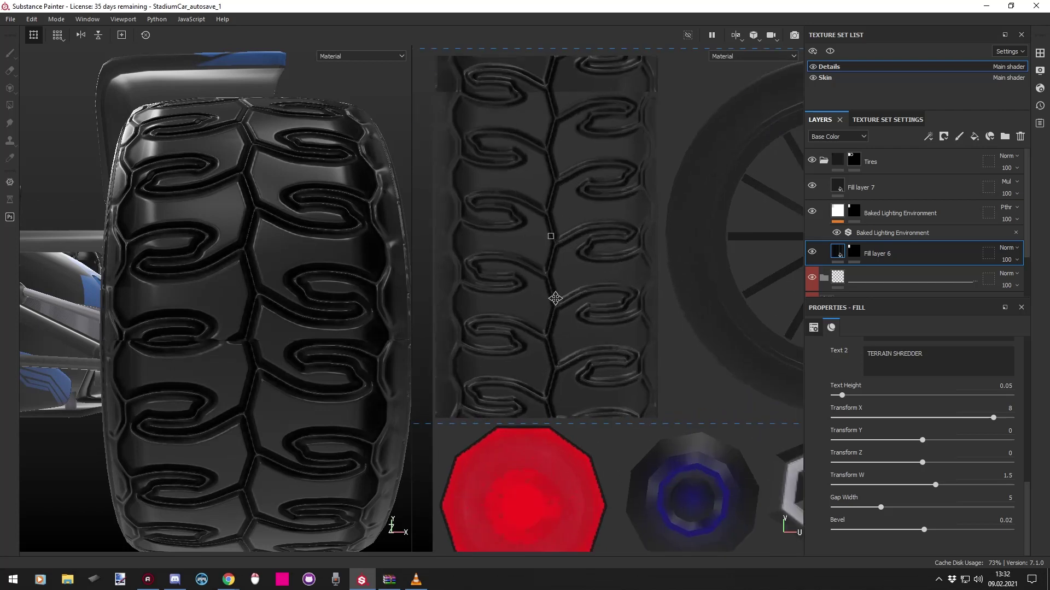
left_click_drag(553, 298, 549, 297)
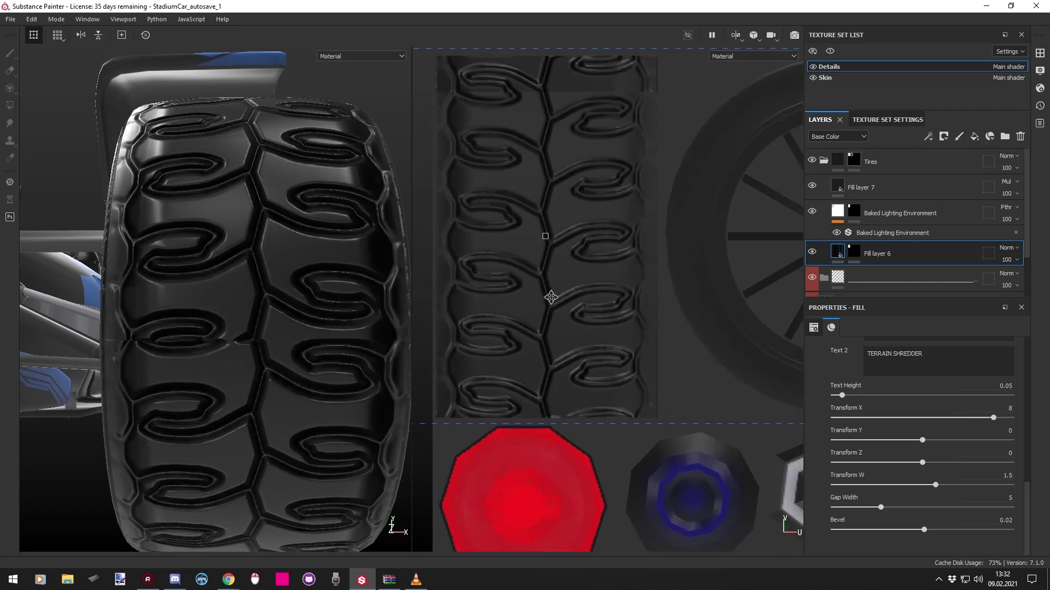
scroll(612, 361, "down", 2)
middle_click_drag(424, 387, 557, 375, "alt")
scroll(564, 398, "up", 4)
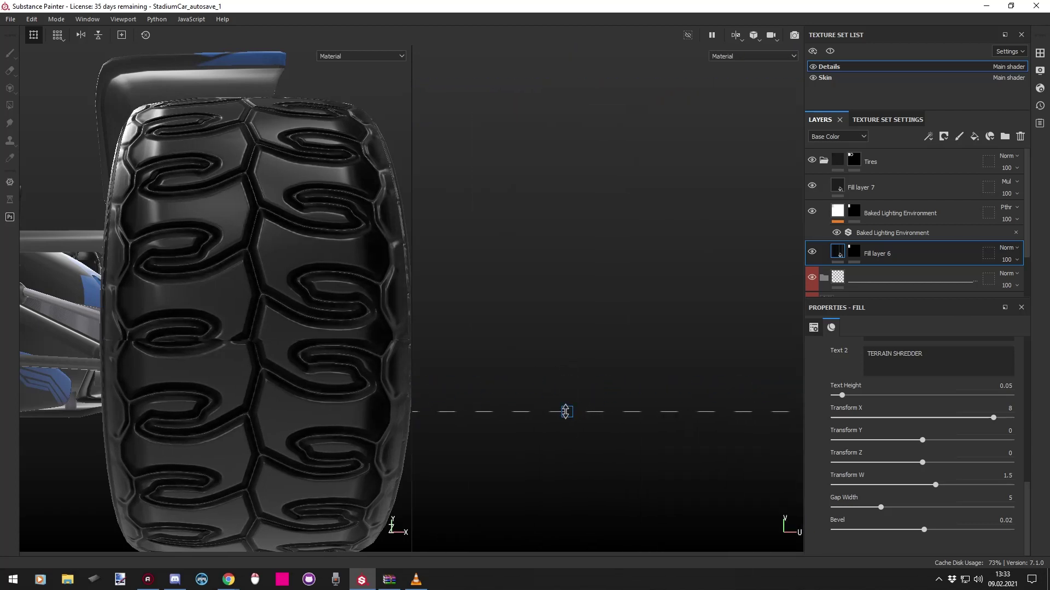
left_click_drag(566, 411, 571, 390)
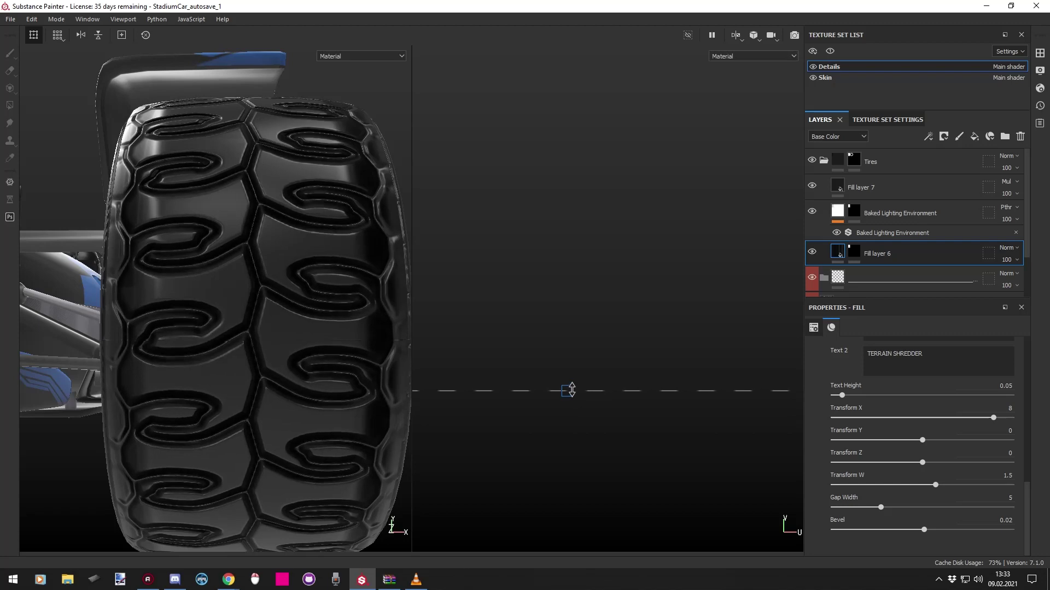
Orbit round the wheel's rim side to a three-quarter view of the tire tread.
left_click_drag(258, 368, 185, 351, "alt")
right_click_drag(185, 352, 211, 408, "alt")
left_click_drag(211, 408, 157, 407, "alt")
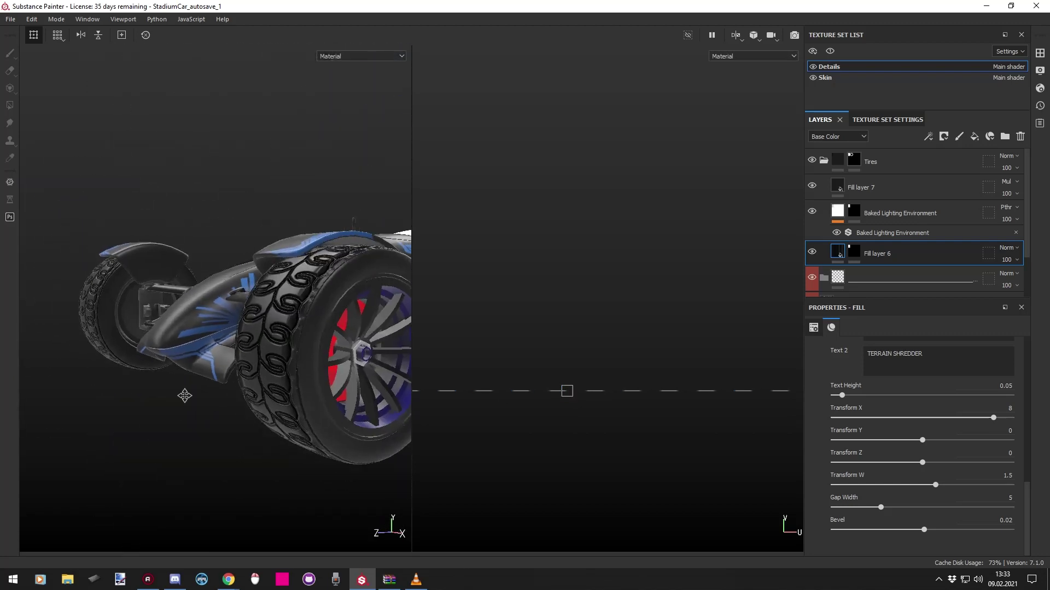
right_click_drag(157, 408, 306, 376, "alt")
left_click_drag(306, 375, 208, 383, "alt")
Preview the tire tread in the Base Color channel, then return to the full material.
key("c")
right_click_drag(209, 383, 197, 434, "alt")
left_click_drag(197, 434, 288, 457, "alt")
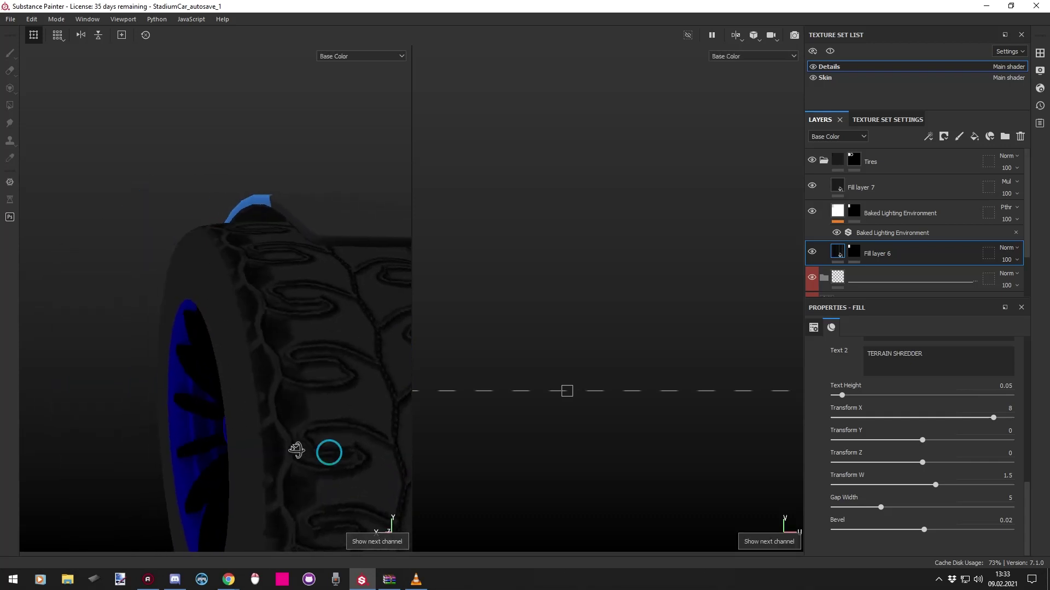
right_click_drag(288, 457, 204, 375, "alt")
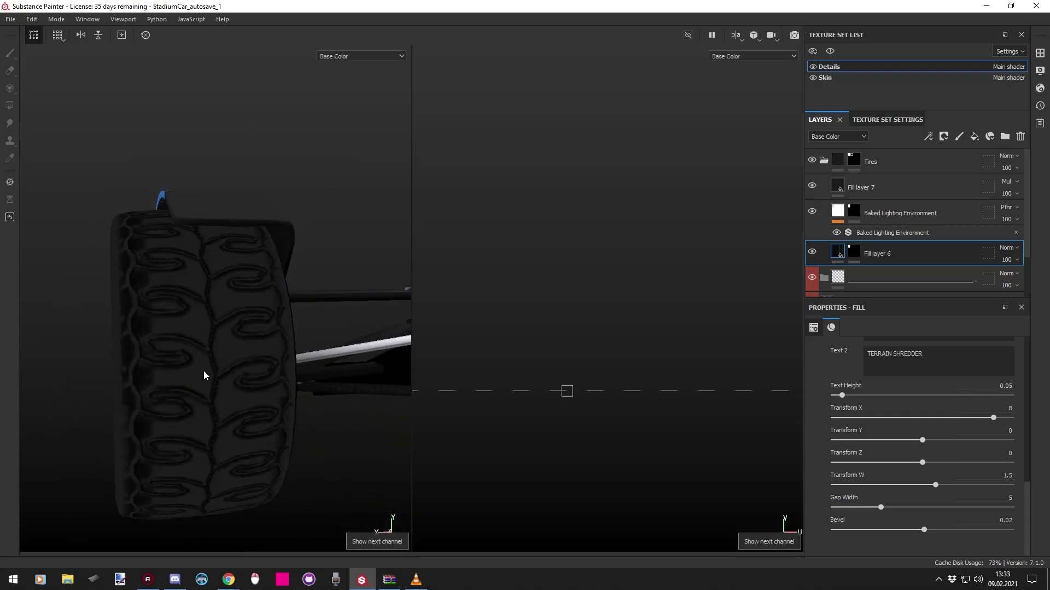
mouse_move(204, 375)
left_mouse_down("alt")
mouse_move(159, 352)
mouse_move(246, 297)
mouse_move(380, 395)
mouse_move(265, 417)
mouse_move(58, 359)
mouse_move(351, 438)
mouse_move(206, 377)
mouse_move(240, 381)
mouse_move(233, 365)
mouse_move(225, 376)
left_mouse_up("alt")
key("m")
key("m")
Select the Baked Lighting Environment filter and set its horizontal rotation to 270.
left_click(897, 233)
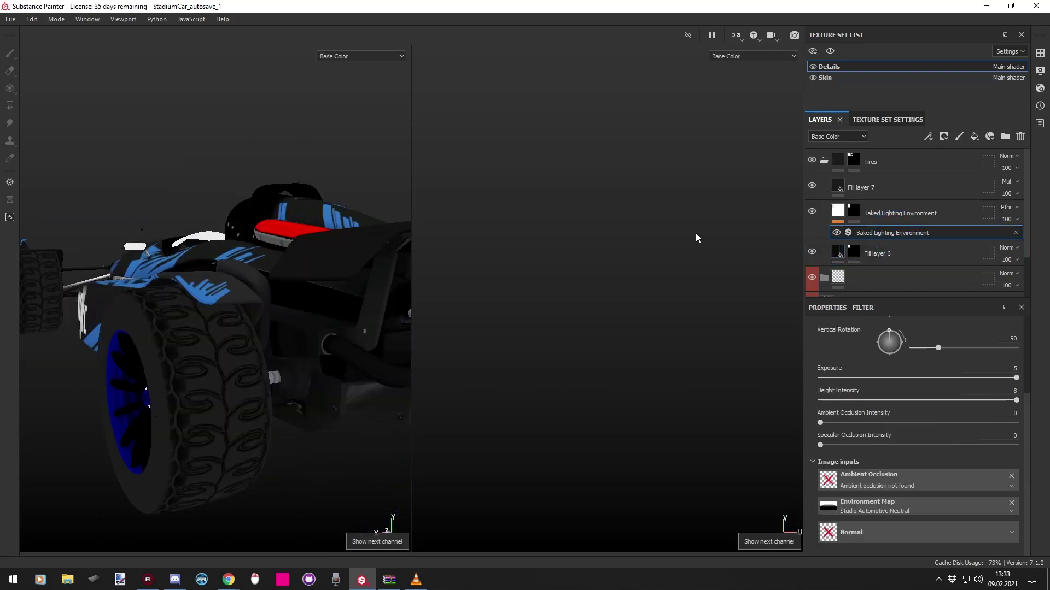
left_click_drag(159, 320, 251, 336, "alt")
scroll(923, 425, "up", 3)
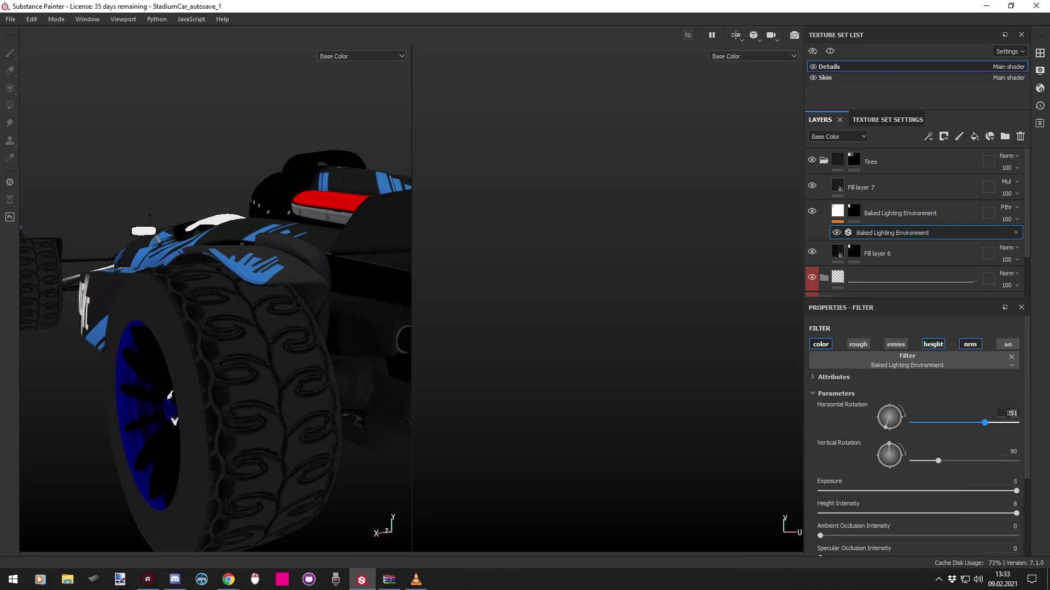
type("70")
key("Return")
Try a lighting vertical rotation of 55, then undo it back to 90.
left_click_drag(326, 422, 230, 401, "alt")
left_click_drag(929, 462, 927, 461)
scroll(148, 406, "up", 5)
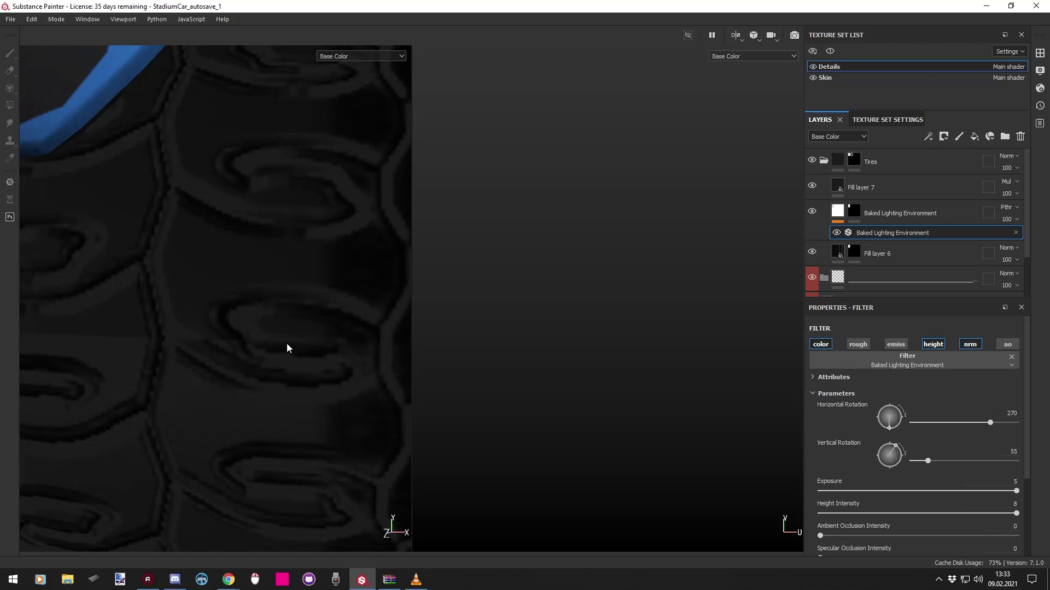
scroll(196, 341, "down", 5)
key("ctrl+z")
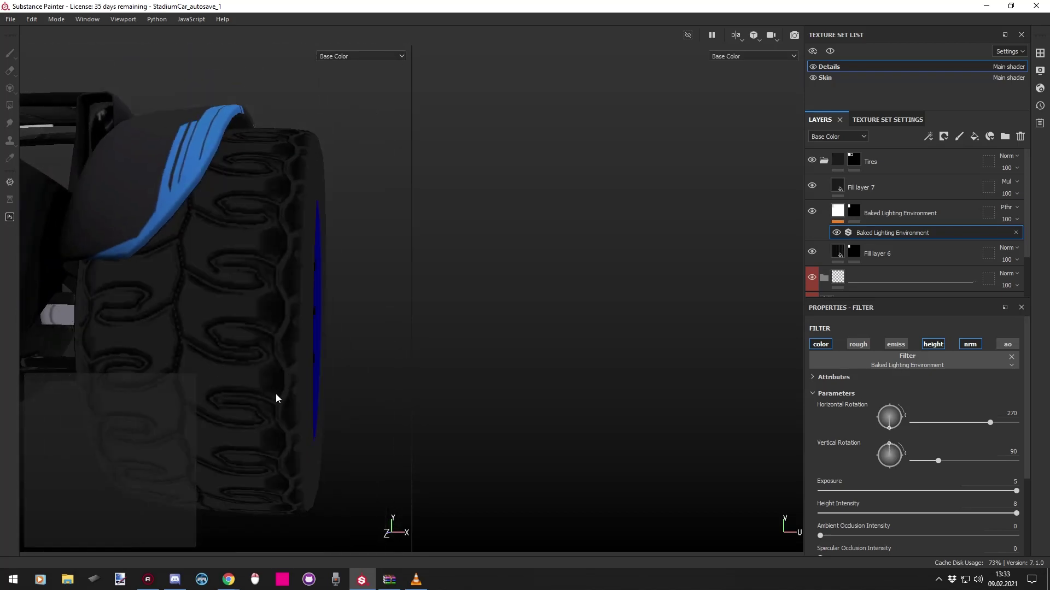
scroll(274, 394, "down", 4)
Show the full Material view in the 3D viewport only, looking down on the car.
middle_click_drag(272, 395, 221, 452, "alt")
left_click_drag(221, 451, 139, 413, "alt")
key("m")
left_click_drag(209, 330, 206, 357, "alt")
middle_click_drag(214, 374, 173, 357, "alt")
key("F2")
Raise the main shader's Emissive Intensity to 33.12.
scroll(483, 308, "up", 6)
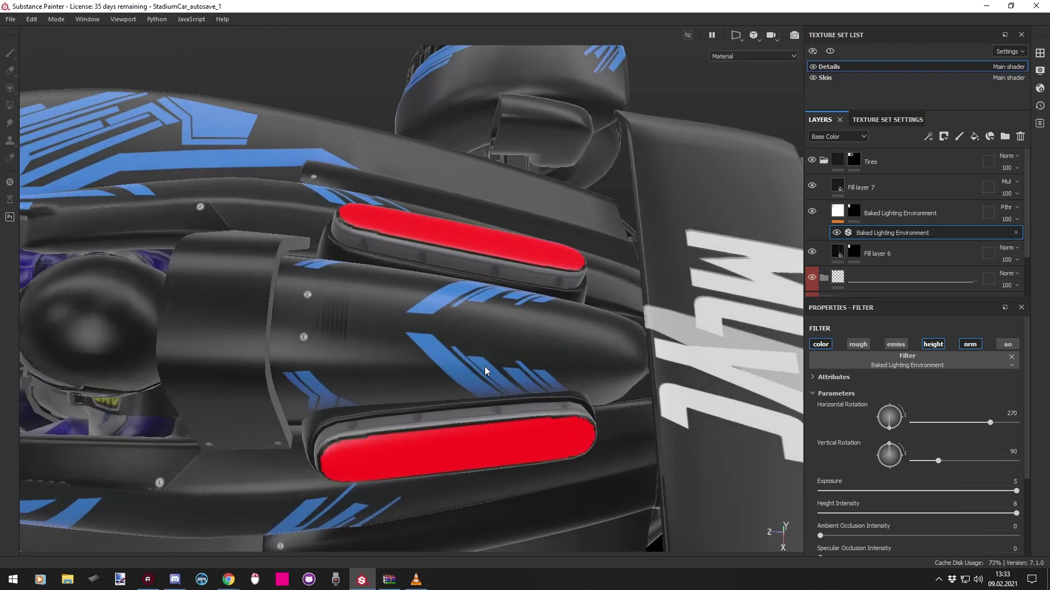
left_click_drag(477, 449, 456, 447, "alt")
scroll(456, 447, "up", 2)
middle_click_drag(456, 447, 408, 381, "alt")
left_click_drag(408, 381, 335, 259, "alt")
left_click(1039, 88)
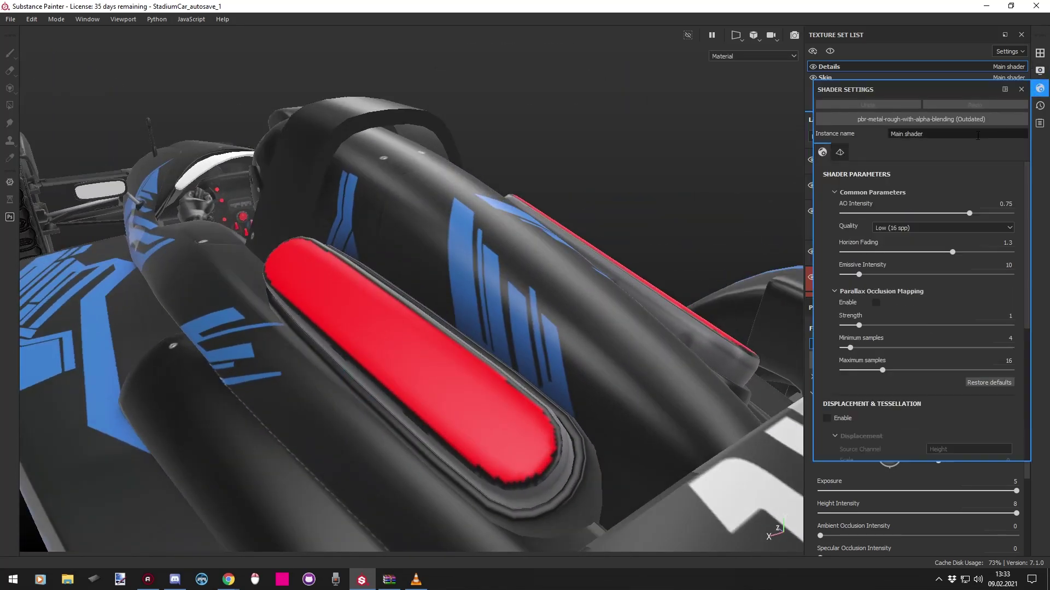
left_click_drag(861, 275, 899, 275)
Test the Glare luminance and threshold, then restore Glare defaults keeping the Bloom shape.
scroll(893, 351, "down", 4)
scroll(883, 386, "up", 2)
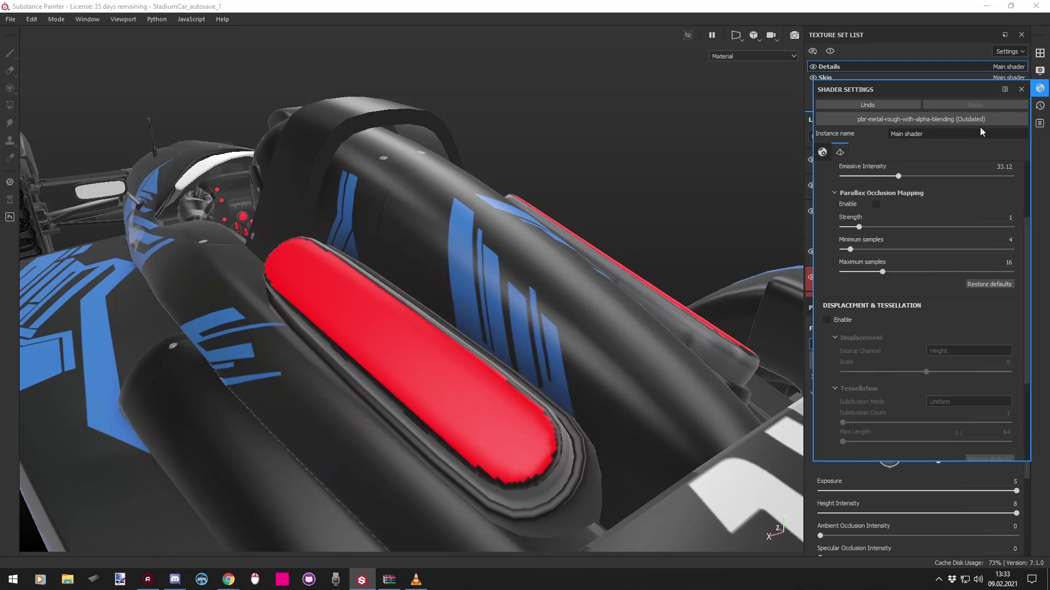
left_click(1040, 70)
scroll(877, 283, "down", 5)
left_click(845, 270)
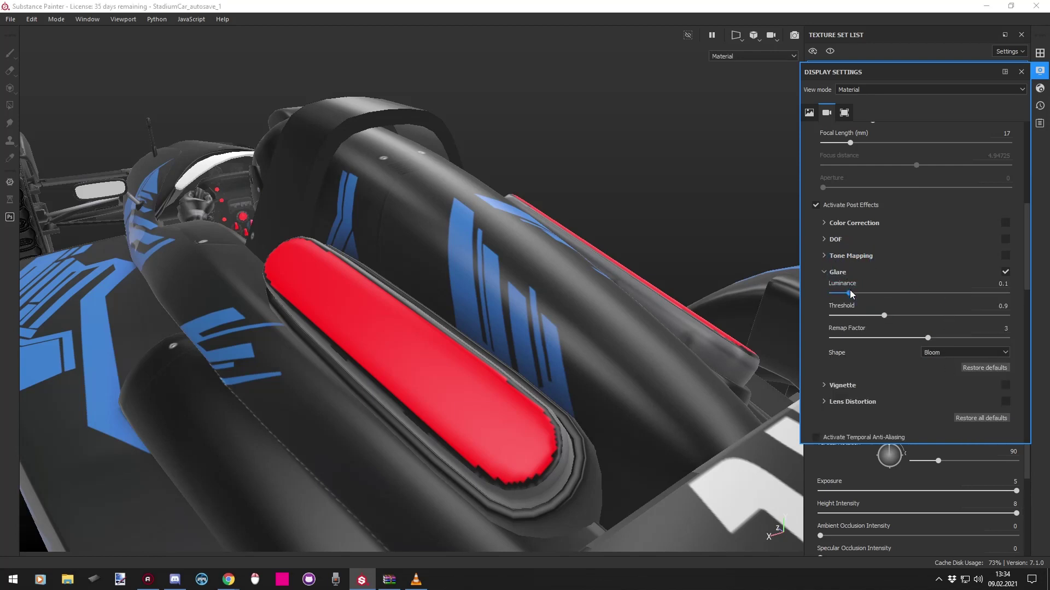
left_click_drag(850, 293, 918, 294)
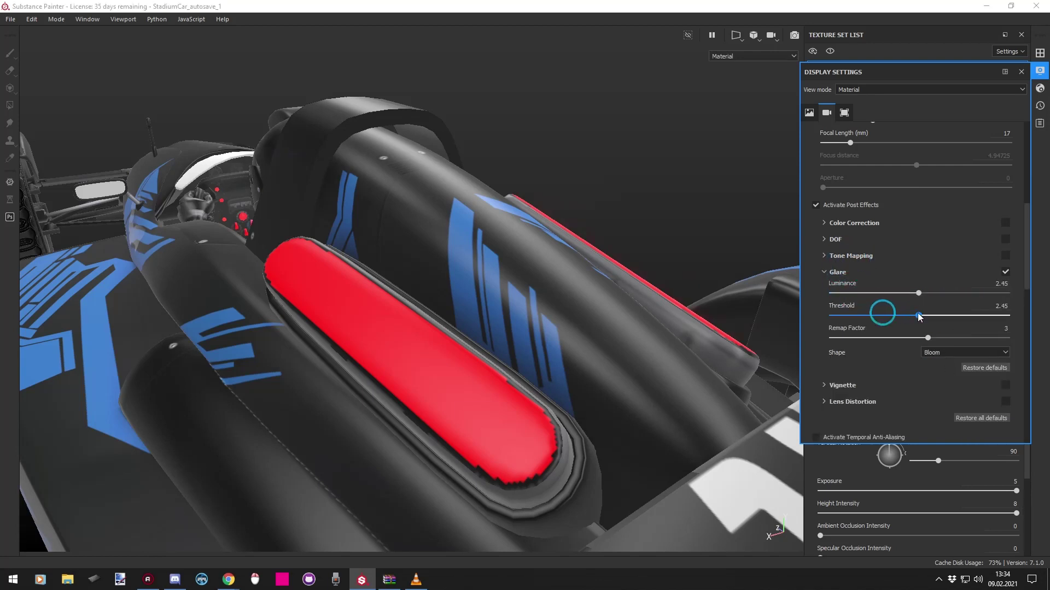
left_click_drag(923, 312, 855, 308)
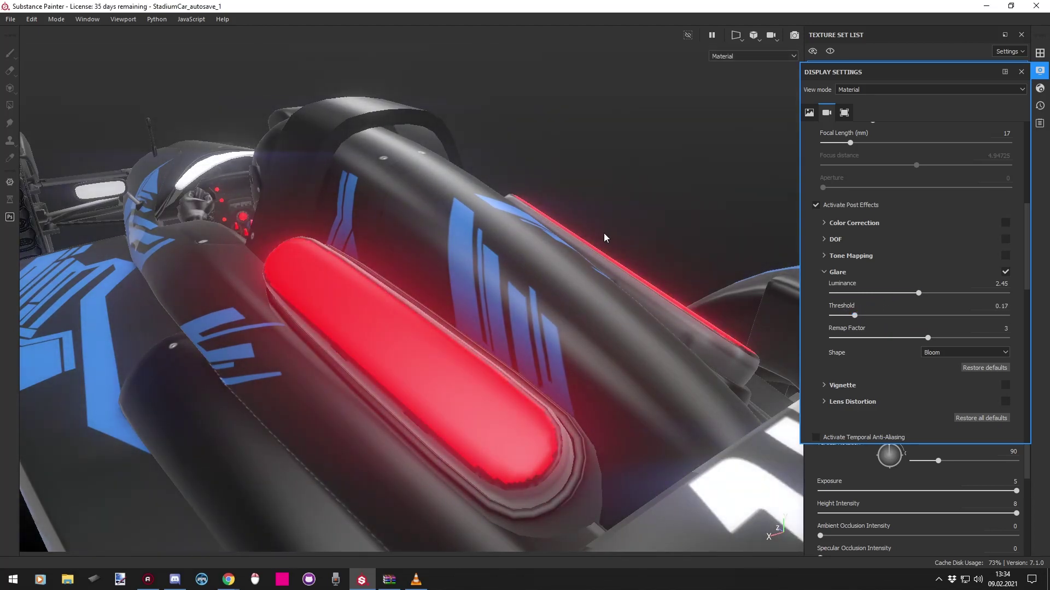
left_click(979, 368)
left_click(961, 352)
left_click(946, 362)
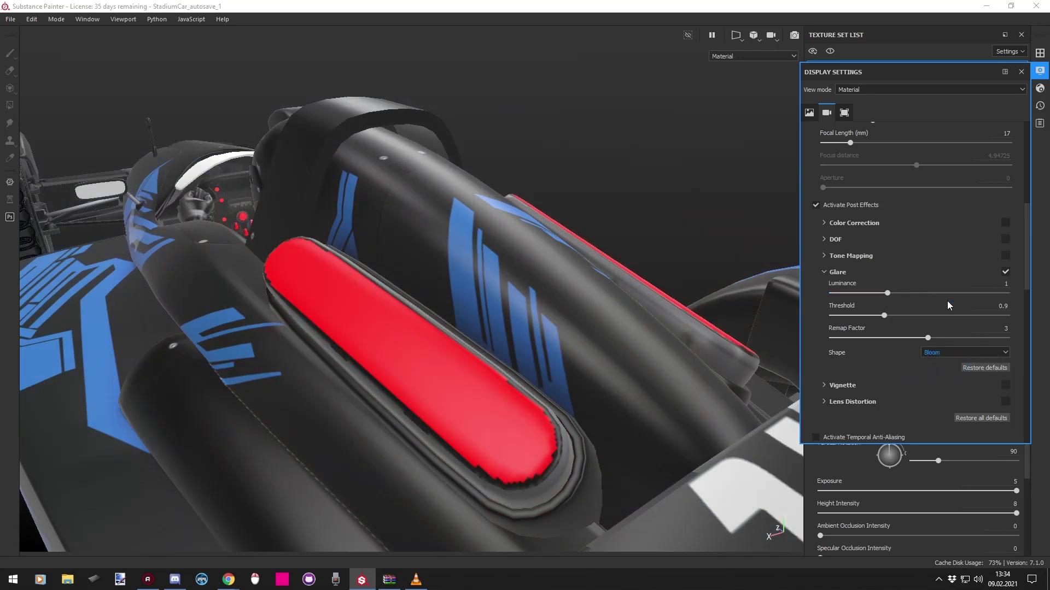
Try Emissive Intensity at 100 and about 14, then settle on 10 and close shader settings.
left_click(1040, 88)
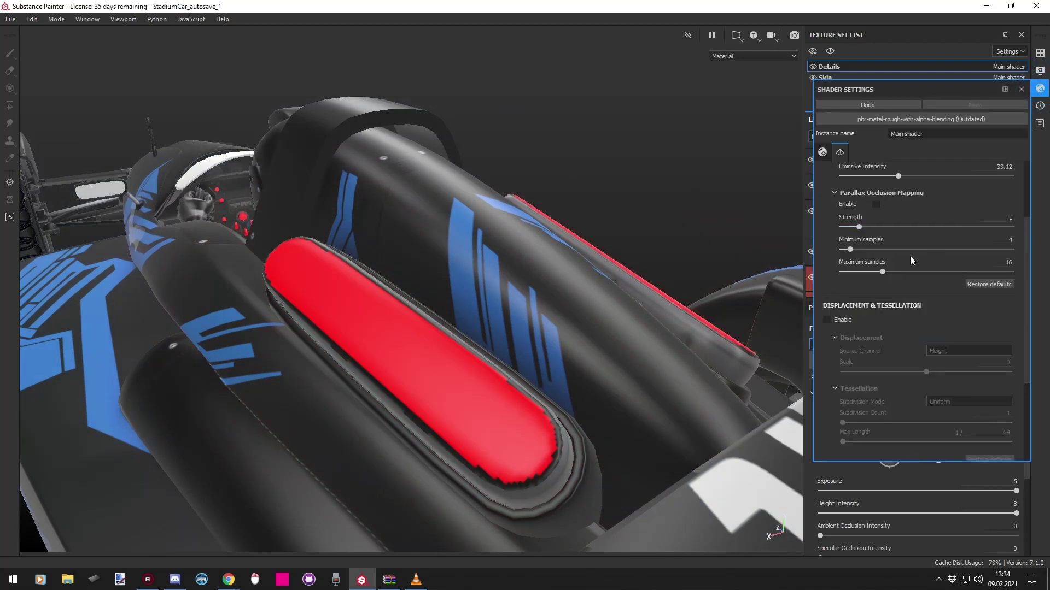
scroll(889, 245, "up", 3)
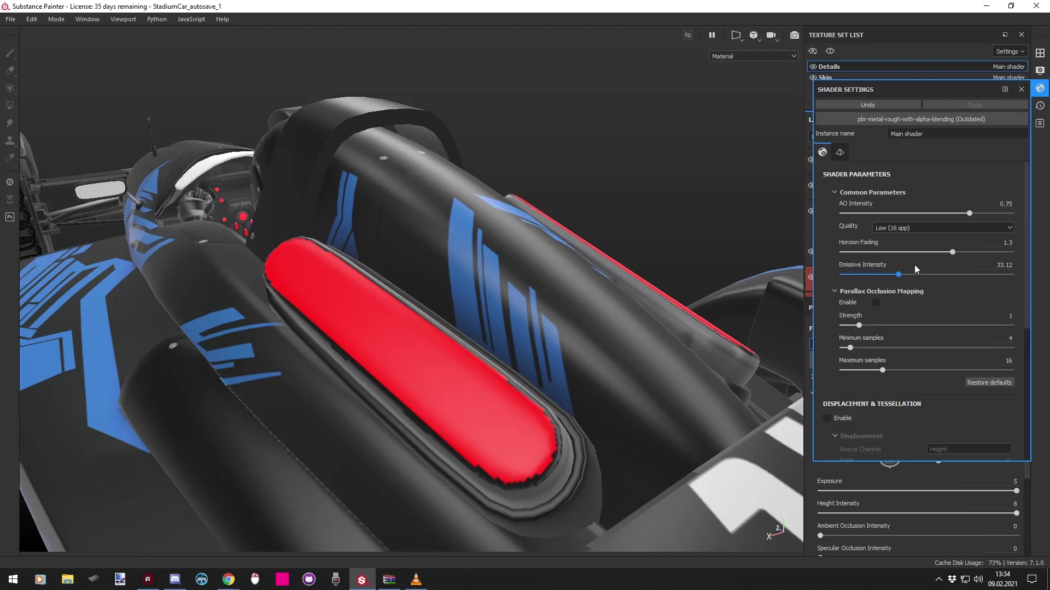
left_click_drag(898, 274, 1023, 274)
scroll(547, 328, "down", 2)
mouse_move(495, 331)
left_mouse_down("alt")
mouse_move(447, 349)
mouse_move(375, 321)
mouse_move(494, 335)
left_mouse_up("alt")
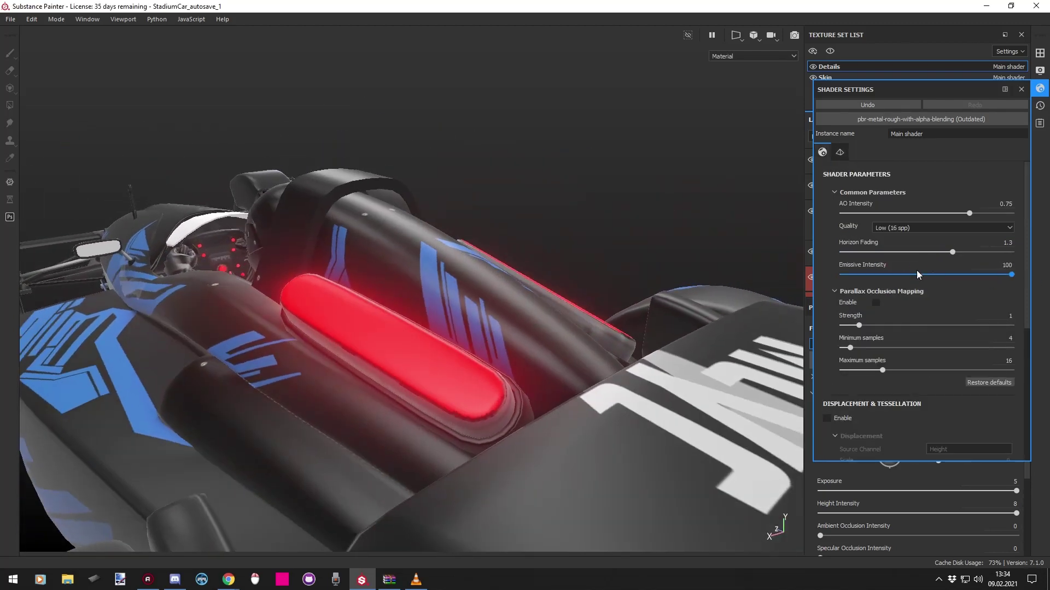
left_click_drag(912, 274, 866, 275)
left_click(993, 264)
type("10")
key("Return")
left_click_drag(519, 339, 304, 355, "alt")
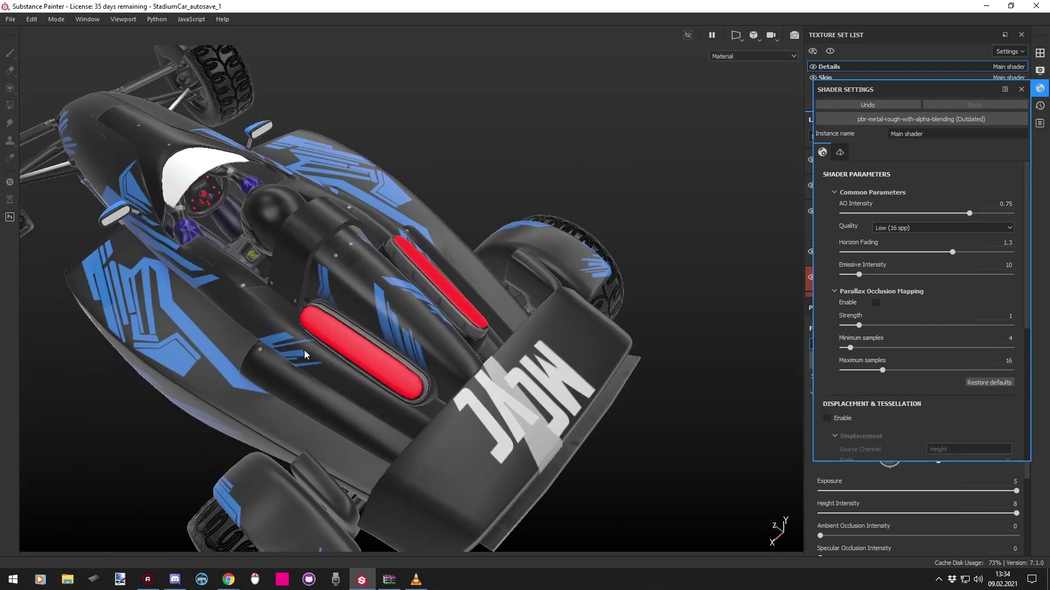
left_click(1039, 88)
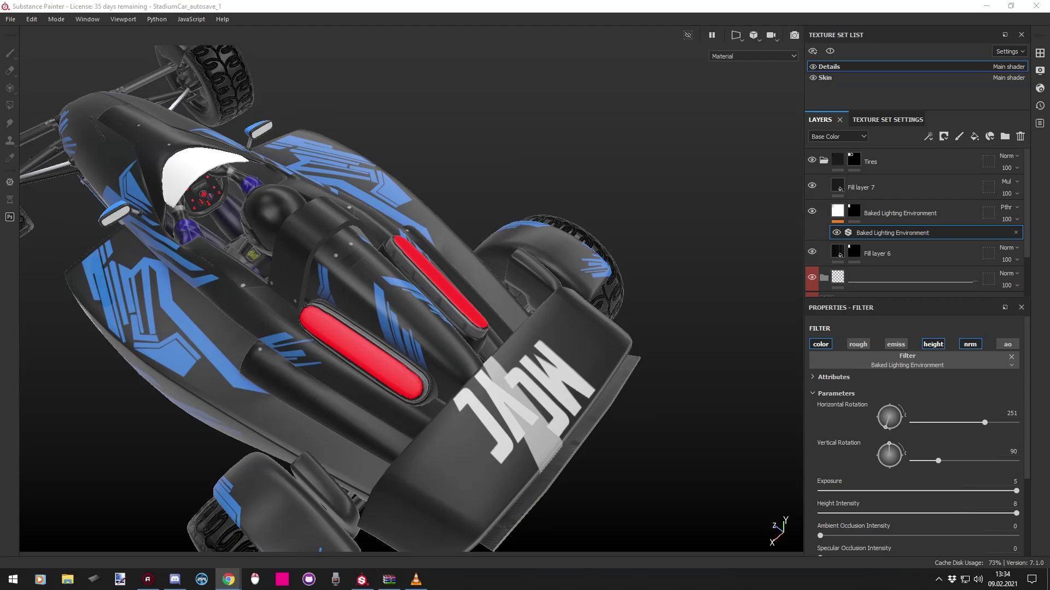
Scroll the full-screen forum tutorial to its Details light-colour table, then shrink the browser window.
mouse_move(1049, 137)
left_mouse_down()
mouse_move(459, 85)
mouse_move(462, 0)
left_mouse_up()
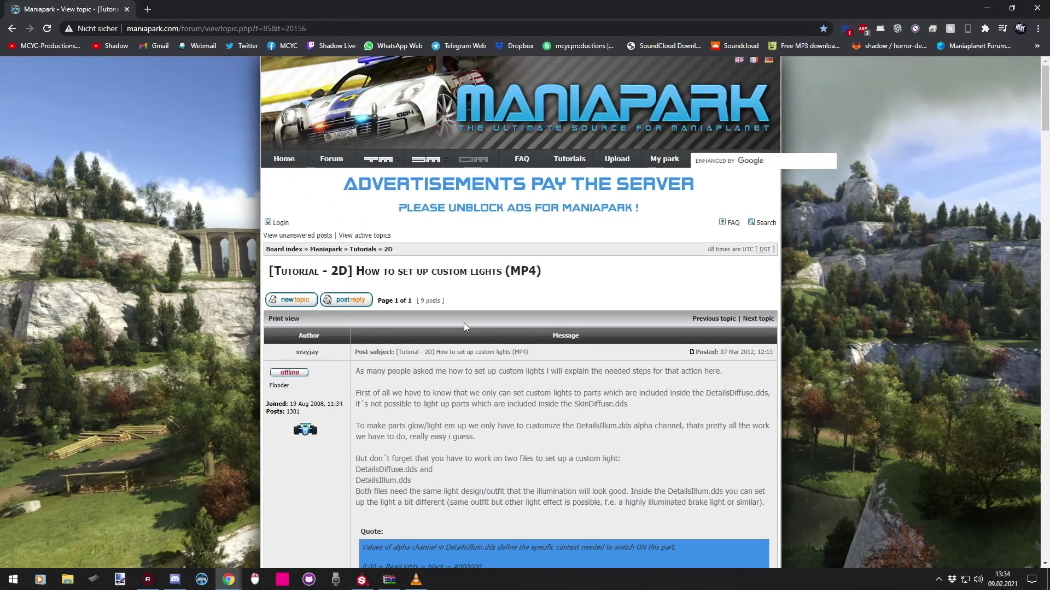
scroll(458, 327, "down", 4)
scroll(431, 164, "down", 5)
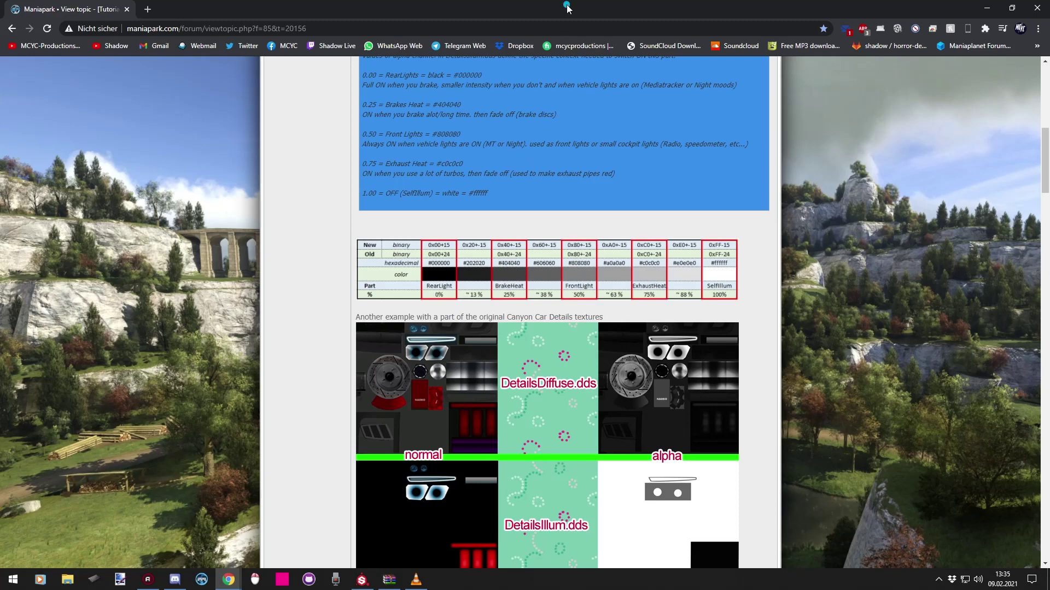
mouse_move(567, 7)
left_mouse_down()
mouse_move(468, 25)
mouse_move(834, 82)
left_mouse_up()
Place Substance Painter beside the browser and set the lighting horizontal rotation to 270.
mouse_move(837, 8)
left_mouse_down()
mouse_move(588, 53)
mouse_move(347, 22)
left_mouse_up()
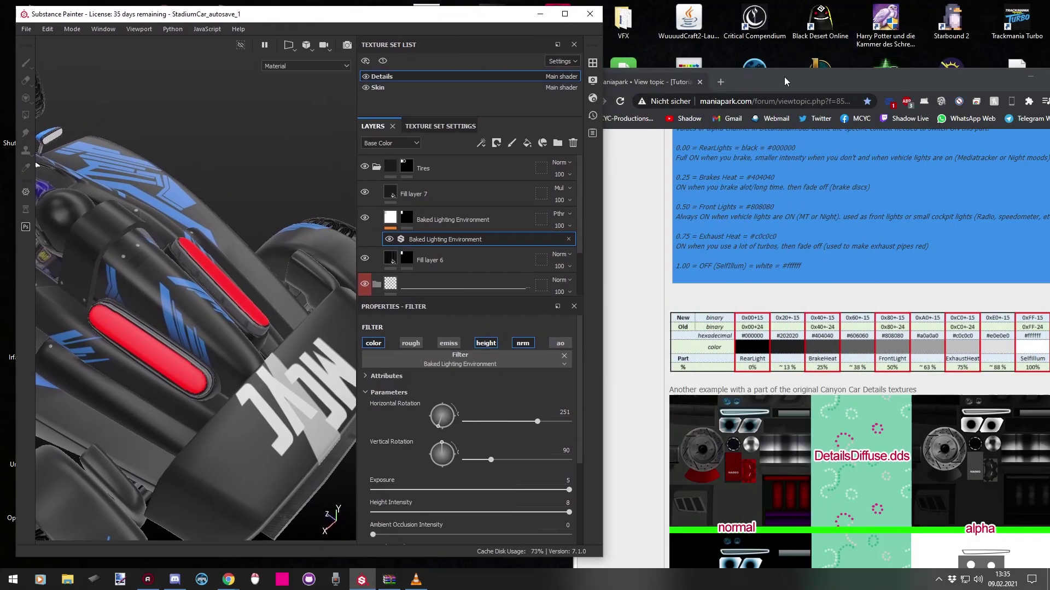
mouse_move(784, 81)
left_mouse_down()
mouse_move(735, 58)
mouse_move(738, 27)
left_mouse_up()
left_click(391, 44)
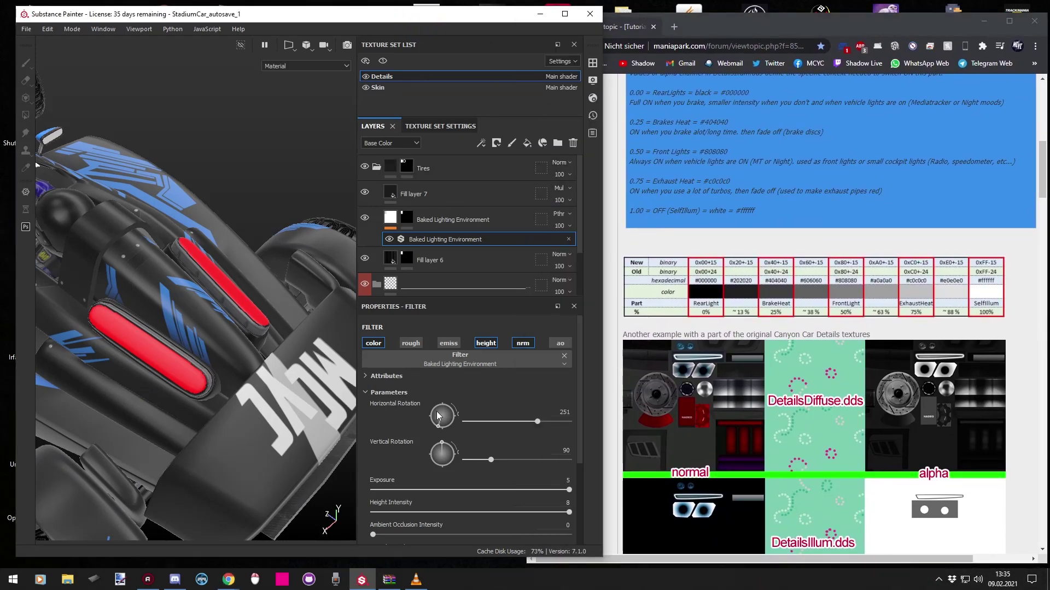
left_click(554, 412)
type("270")
key("Return")
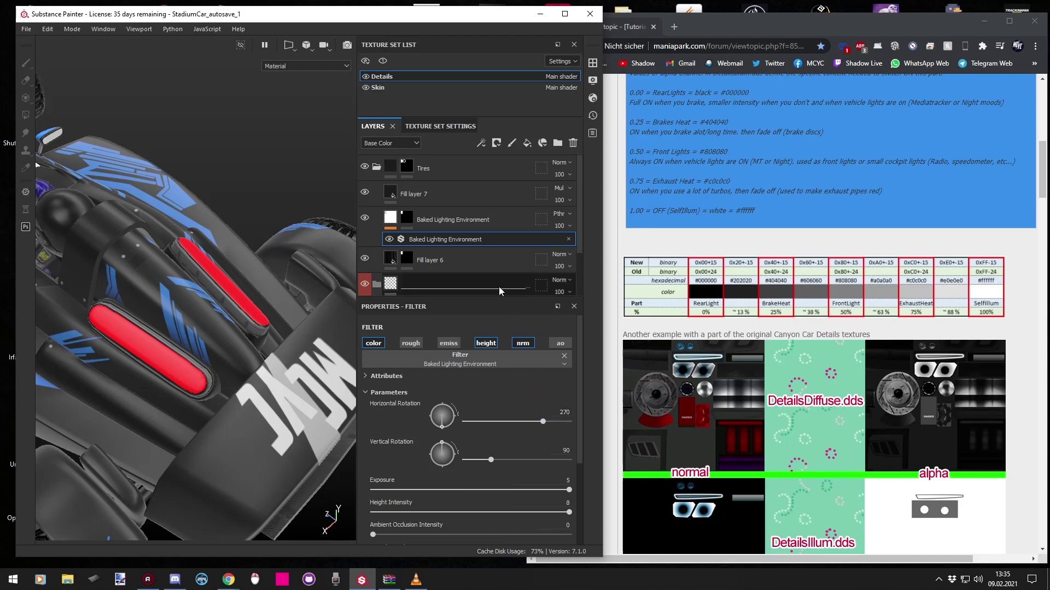
Select Fill layer 3 copy 1 and toggle its base colour channel off and back on.
scroll(427, 229, "down", 2)
scroll(415, 230, "down", 3)
left_click(391, 232)
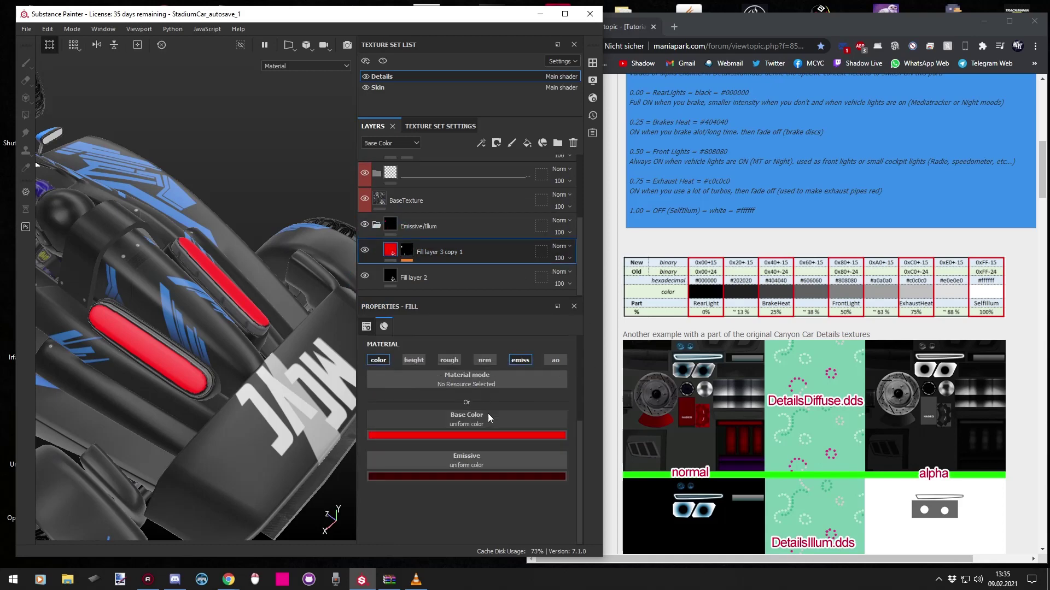
left_click(377, 360)
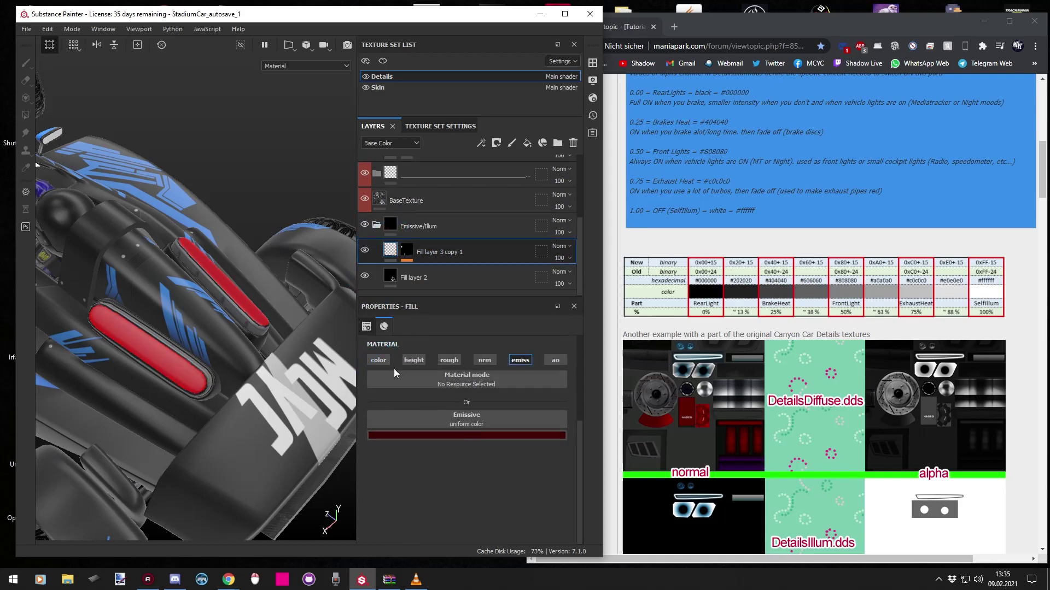
left_click(378, 361)
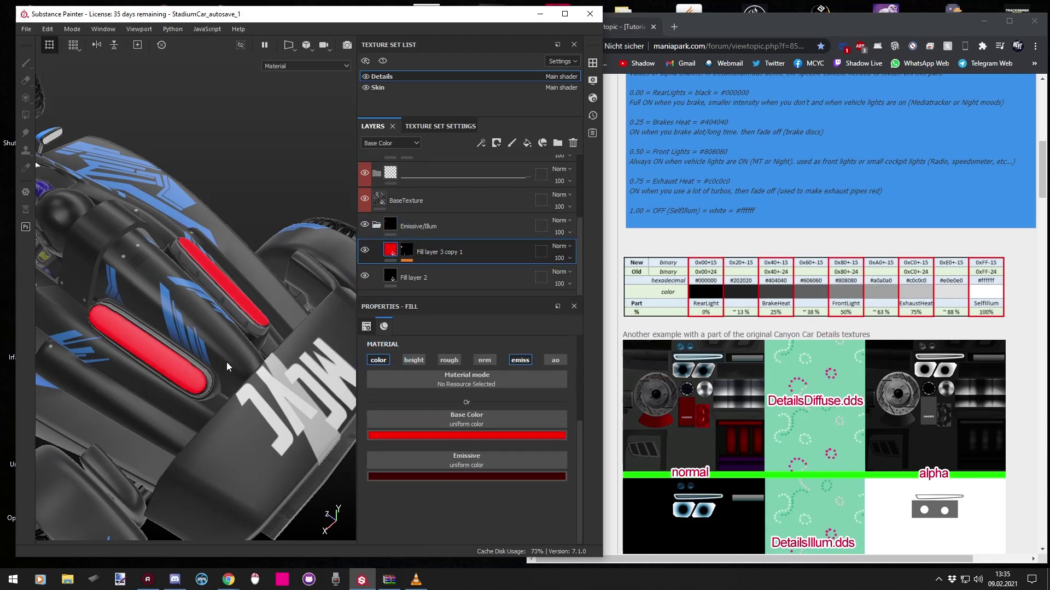
Sample a grey value from the forum's colour table as the layer's emissive colour.
left_click(489, 475)
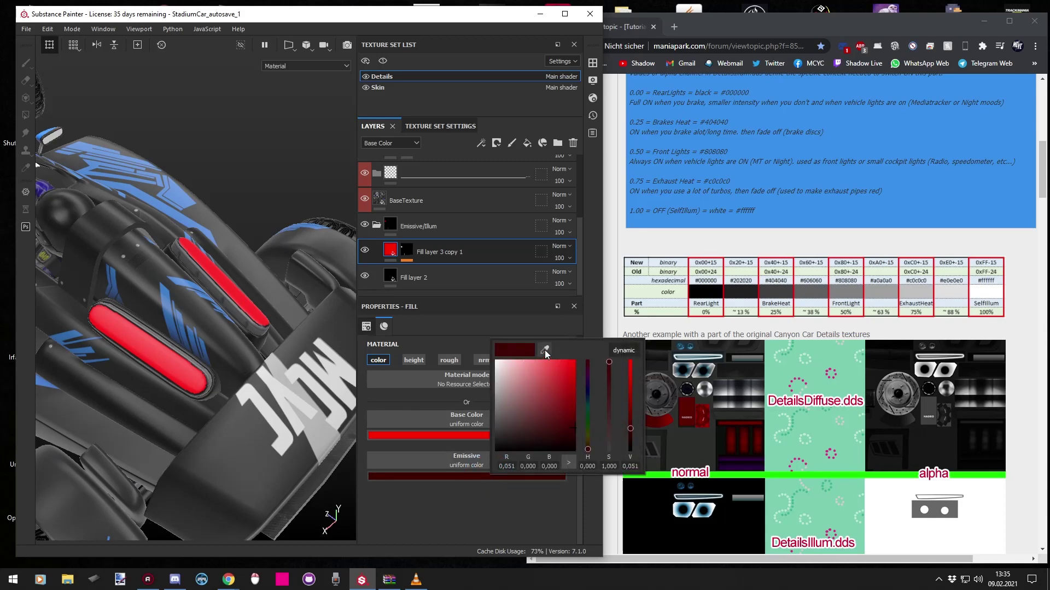
left_click(419, 524)
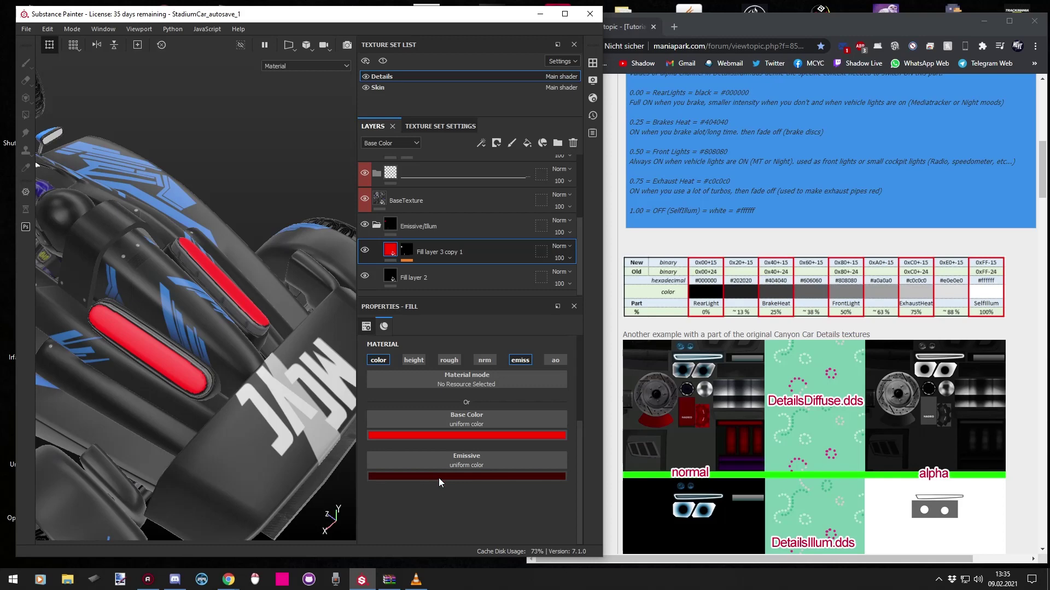
left_click(439, 478)
left_click(494, 353)
left_click(495, 350)
left_click_drag(494, 350, 937, 296)
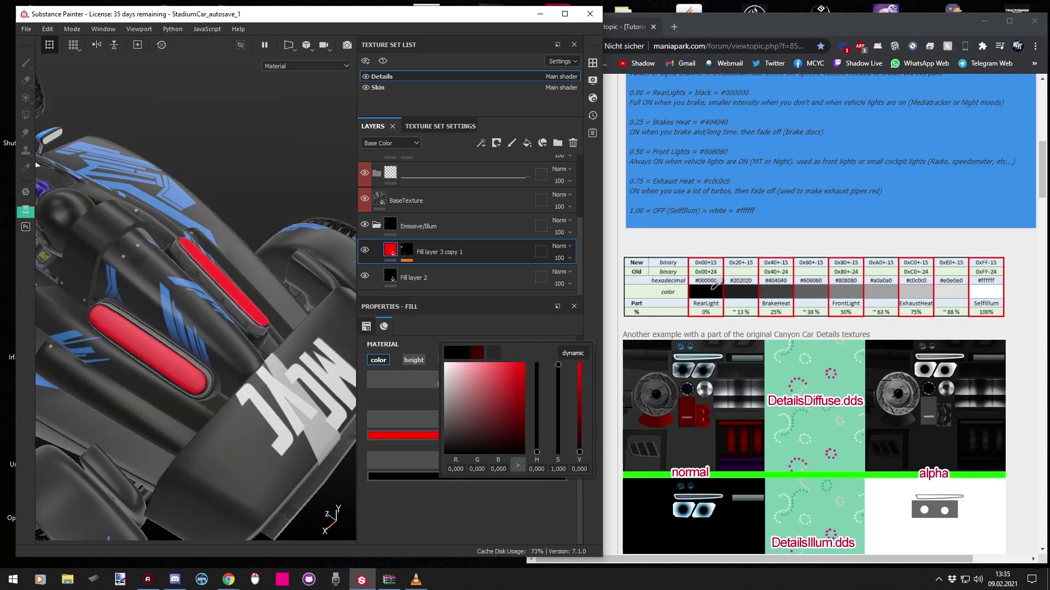
left_click(770, 288)
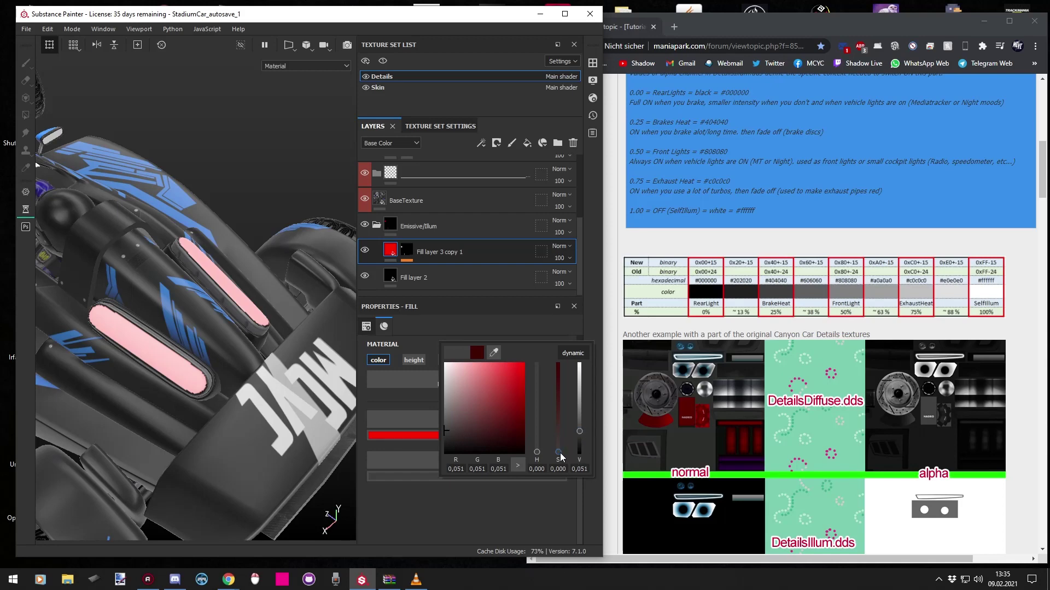
Raise the emissive colour's saturation and shift its hue to a dark red.
left_click_drag(558, 453, 574, 317)
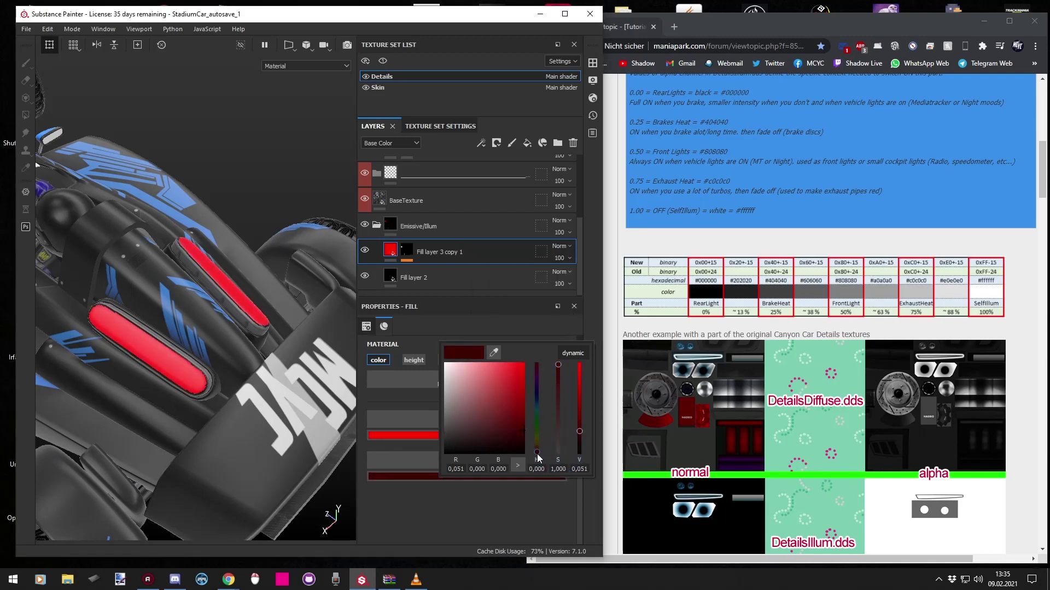
left_click_drag(538, 455, 436, 453)
left_click_drag(150, 367, 99, 383, "alt")
left_click(417, 278)
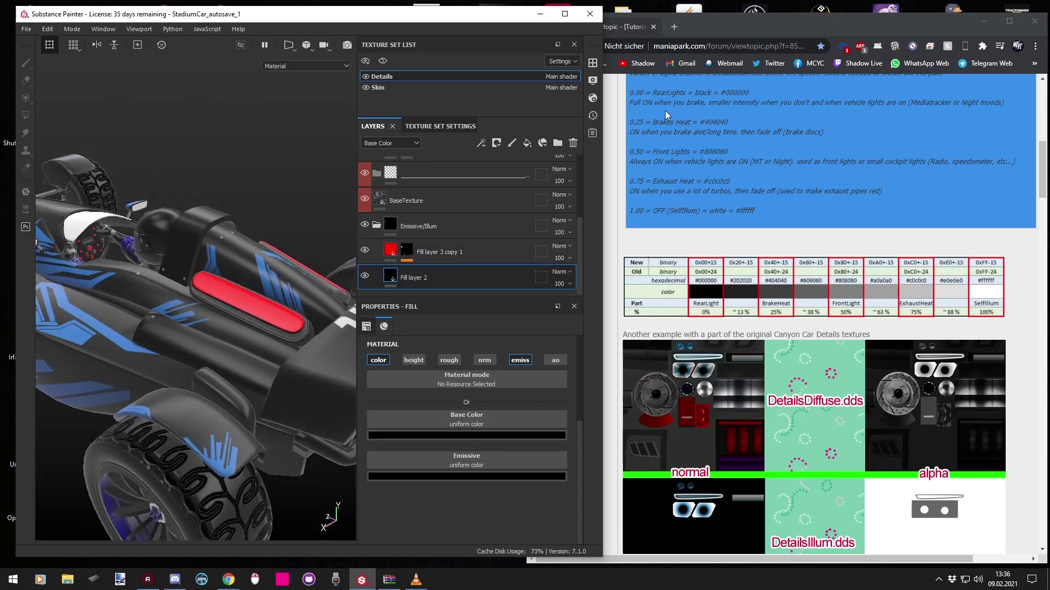
left_click(564, 15)
left_click_drag(572, 360, 701, 334, "alt")
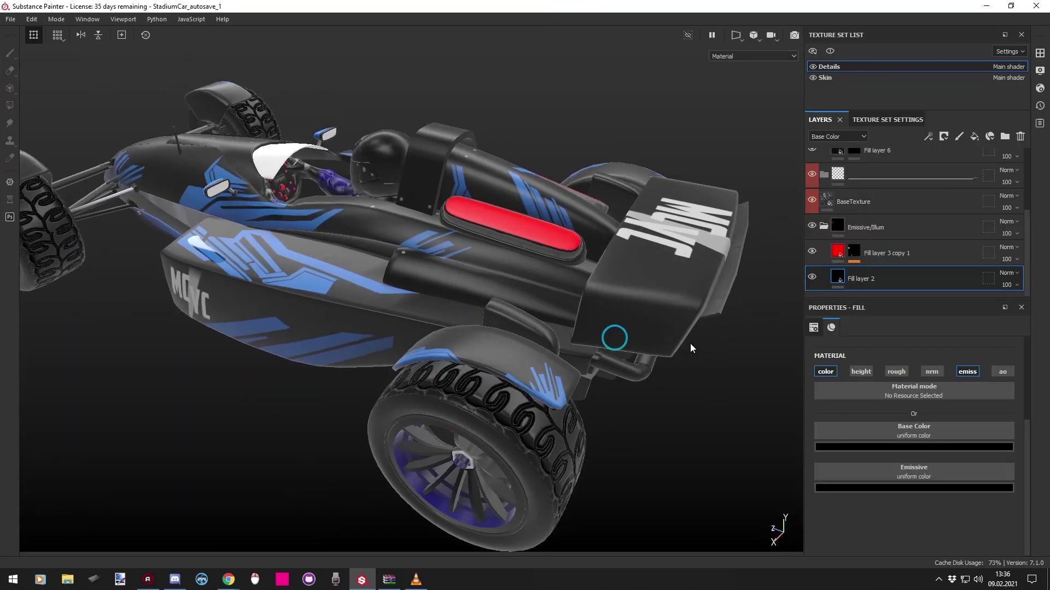
left_click_drag(538, 310, 503, 338, "alt")
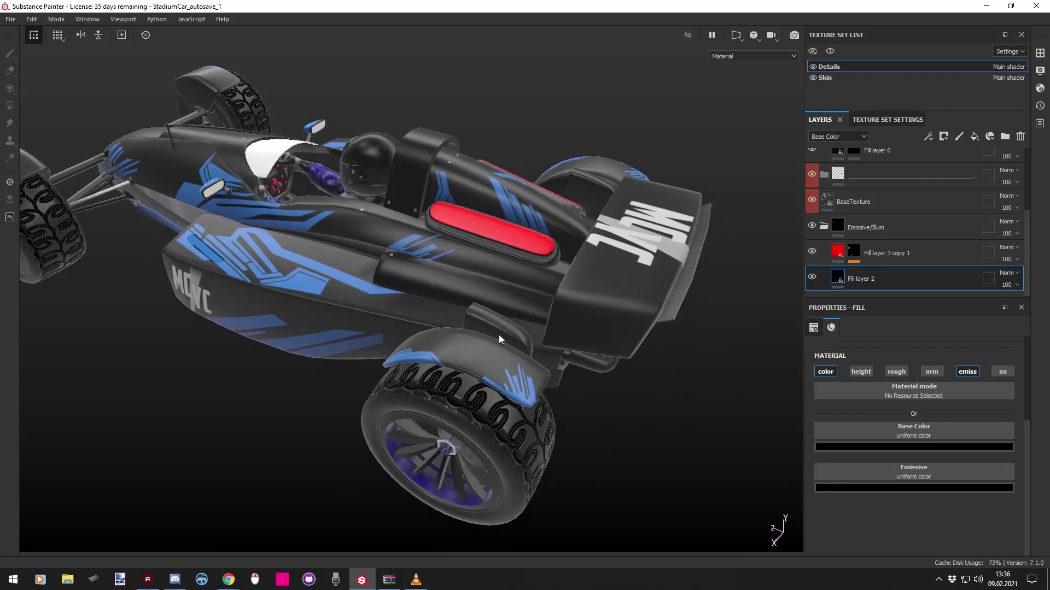
key("m")
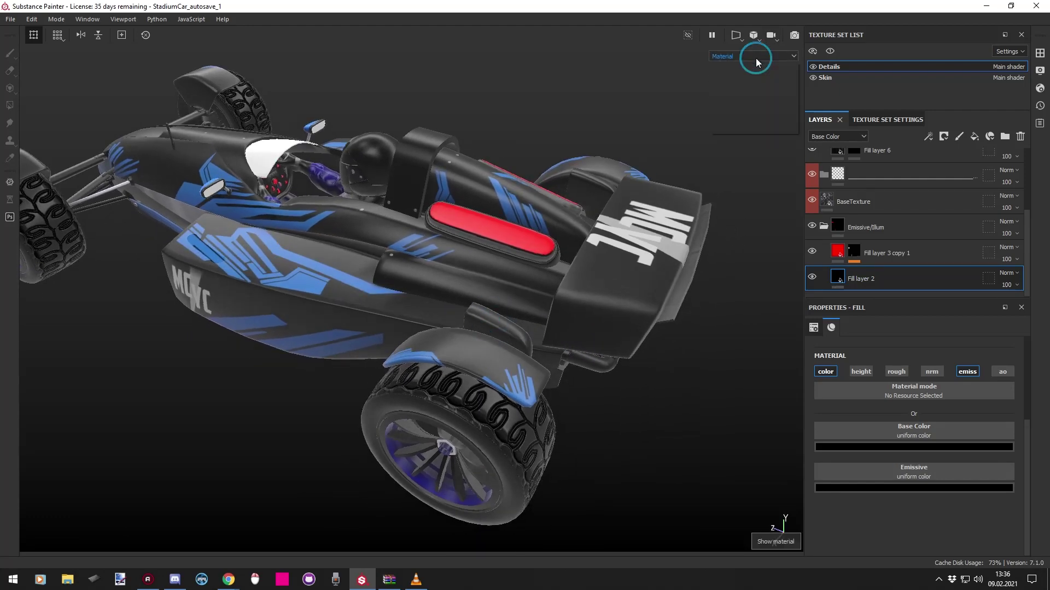
left_click(755, 58)
left_click(744, 99)
middle_click_drag(429, 288, 396, 309, "alt")
right_click_drag(396, 310, 504, 235, "alt")
left_click_drag(504, 235, 388, 306, "alt")
middle_click_drag(478, 254, 361, 347, "alt")
right_click_drag(361, 347, 385, 329, "alt")
left_click_drag(385, 329, 380, 274, "alt")
right_click_drag(379, 274, 438, 288, "alt")
left_click_drag(438, 288, 509, 315, "alt")
right_click_drag(509, 314, 464, 332, "alt")
scroll(465, 332, "down", 5)
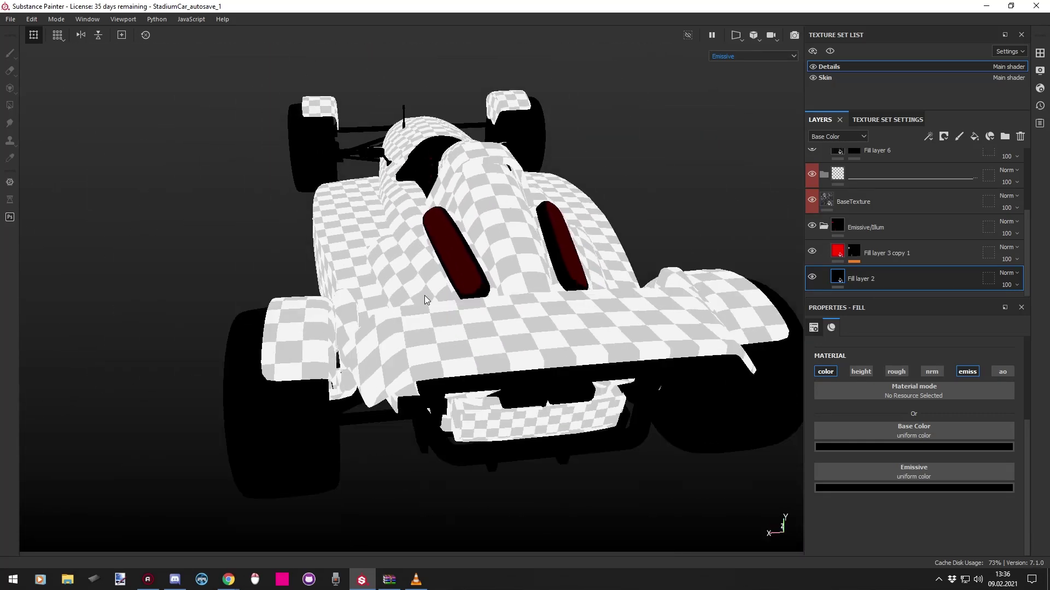
left_click_drag(464, 331, 492, 377, "alt")
middle_click_drag(492, 378, 279, 386, "alt")
middle_click_drag(391, 387, 407, 358, "alt")
right_click_drag(356, 361, 377, 368, "alt")
left_click_drag(377, 368, 399, 421, "alt")
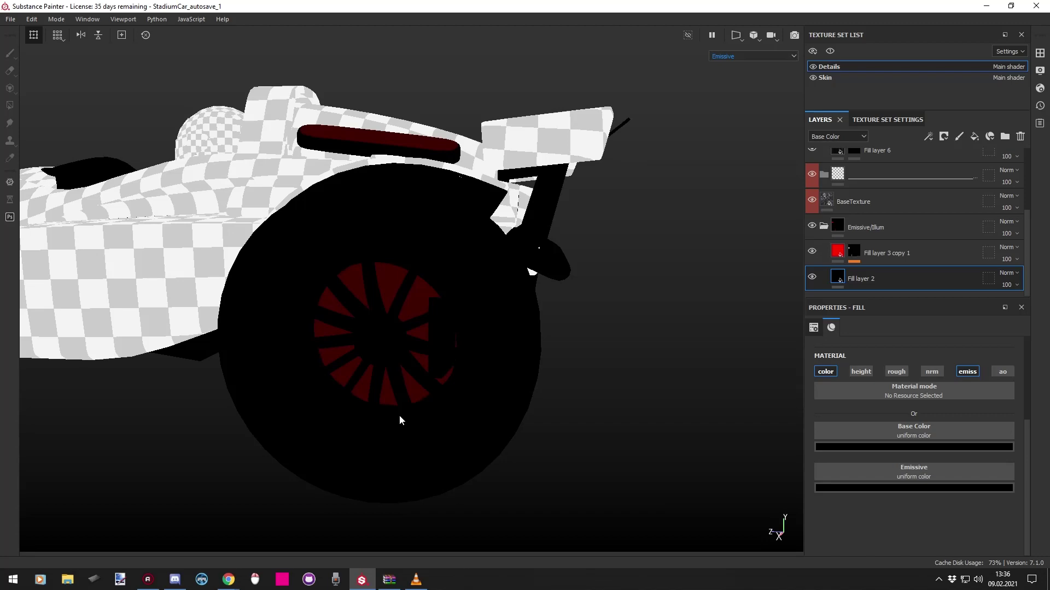
right_click_drag(384, 336, 415, 54, "alt")
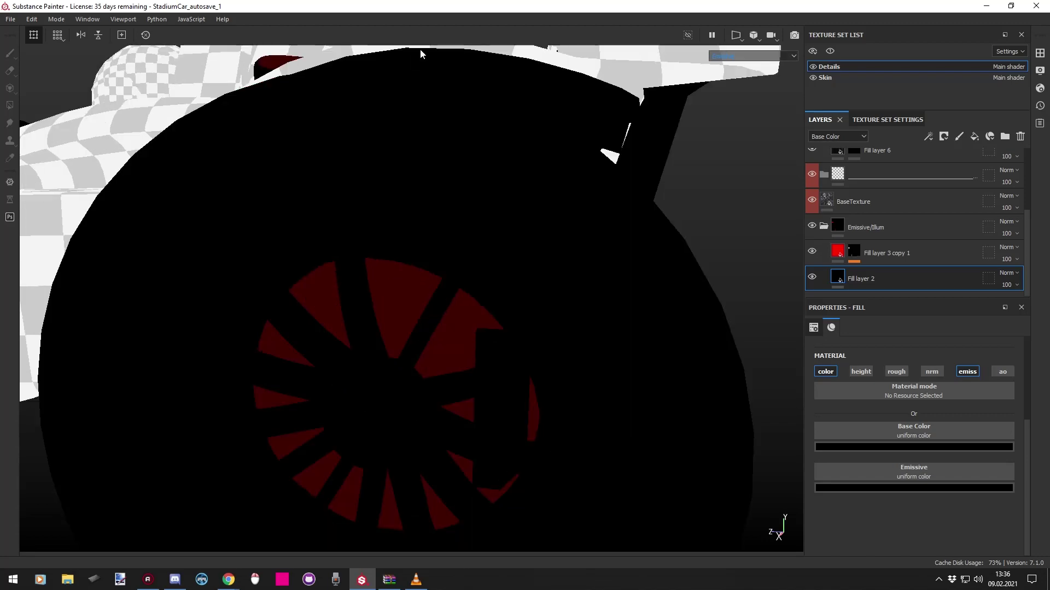
middle_click_drag(416, 53, 428, 228, "alt")
left_click_drag(429, 228, 272, 256, "alt")
right_click_drag(271, 255, 508, 123, "alt")
middle_click_drag(509, 123, 517, 244, "alt")
left_click_drag(517, 244, 599, 307, "alt")
scroll(551, 325, "down", 10)
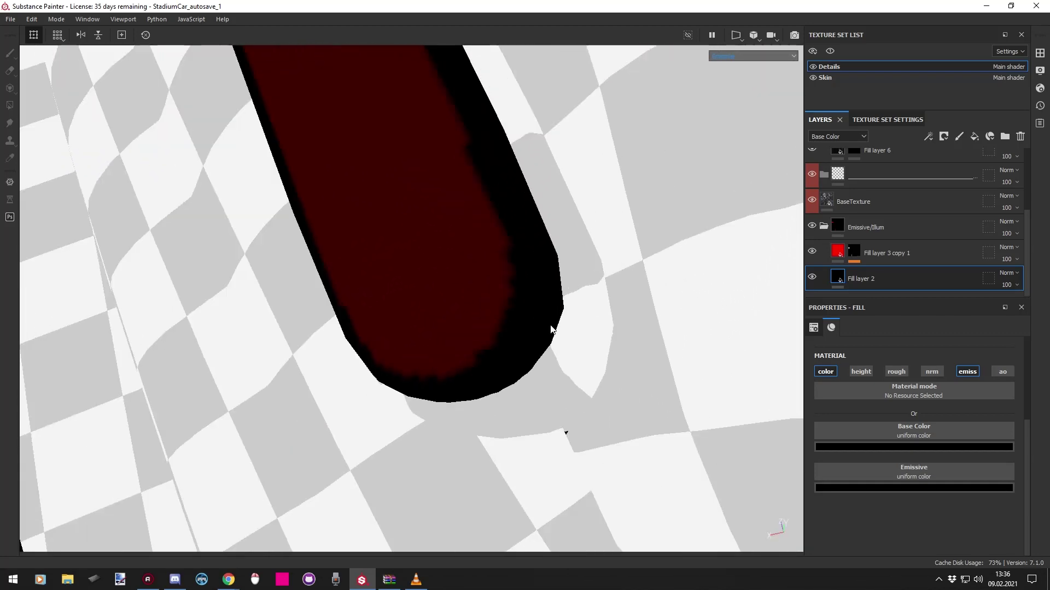
middle_click_drag(539, 301, 359, 361, "alt")
left_click_drag(360, 360, 399, 394, "alt")
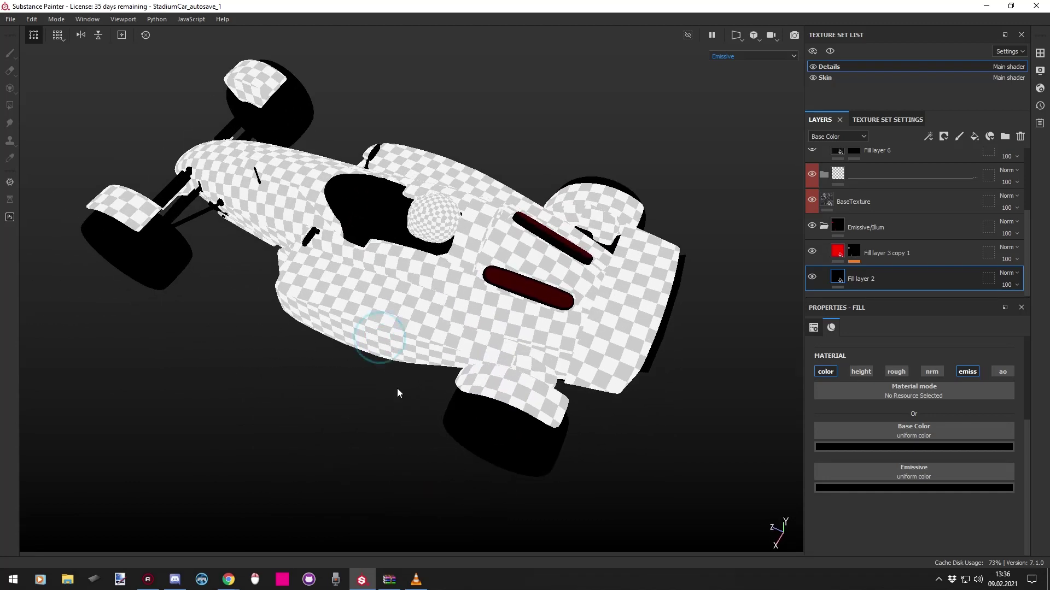
left_click(887, 254)
middle_click_drag(265, 232, 273, 244, "alt")
left_click_drag(274, 244, 437, 347, "alt")
key("m")
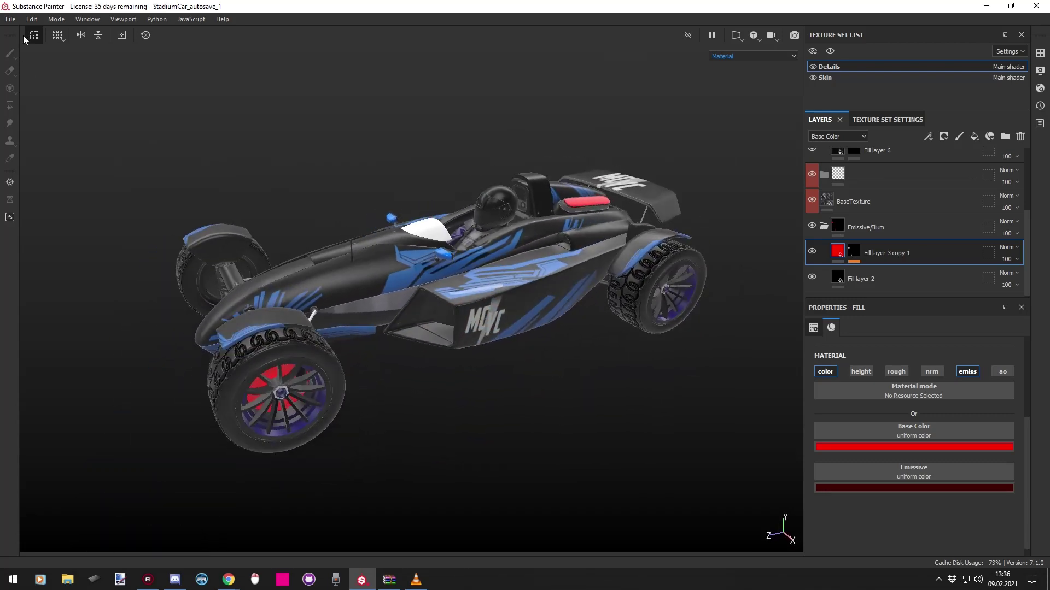
Open the Export Textures output templates and pick the Maniaplanet preset.
left_click(10, 18)
key("Escape")
left_click(315, 105)
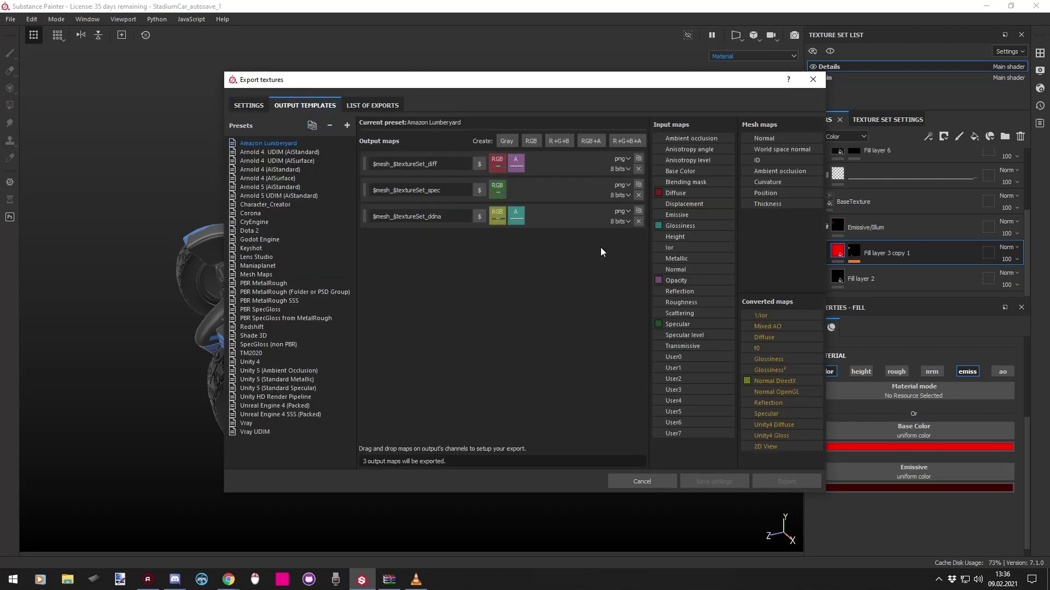
left_click(264, 265)
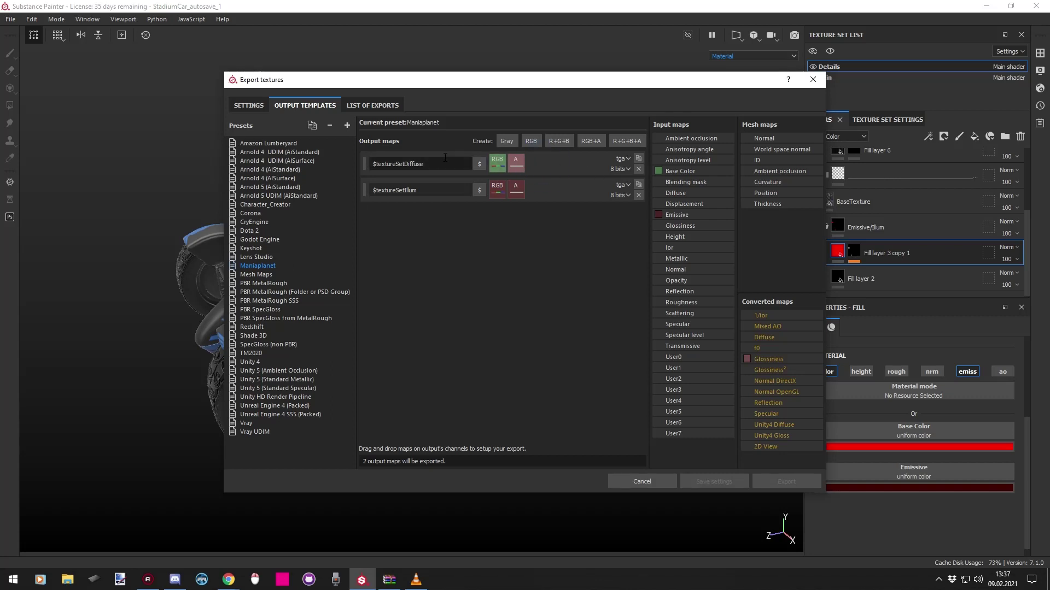
Inspect the Diffuse and Illum suffixes of the Maniaplanet map names.
left_click_drag(430, 164, 405, 164)
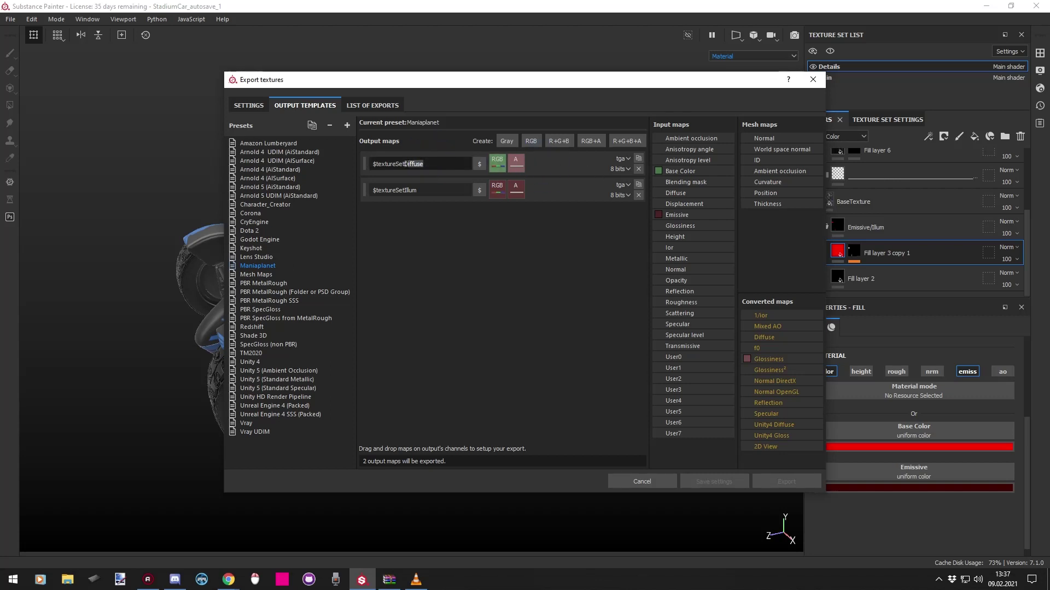
left_click(430, 192)
left_click_drag(429, 191, 403, 191)
left_click(456, 260)
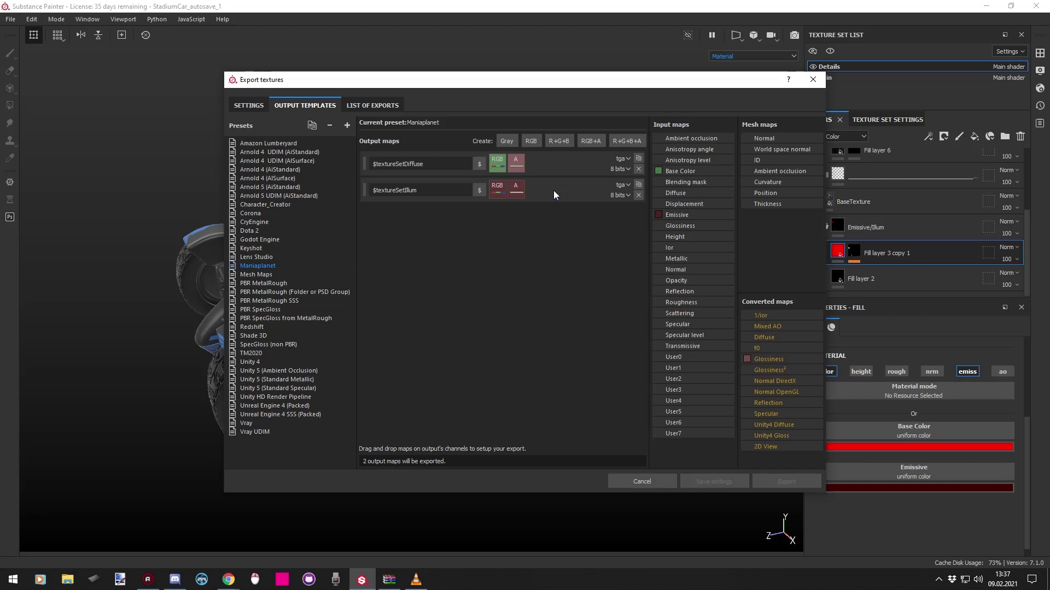
Bring the Maniapark custom-lights tutorial to the front and scroll back to the post's top.
left_click(229, 580)
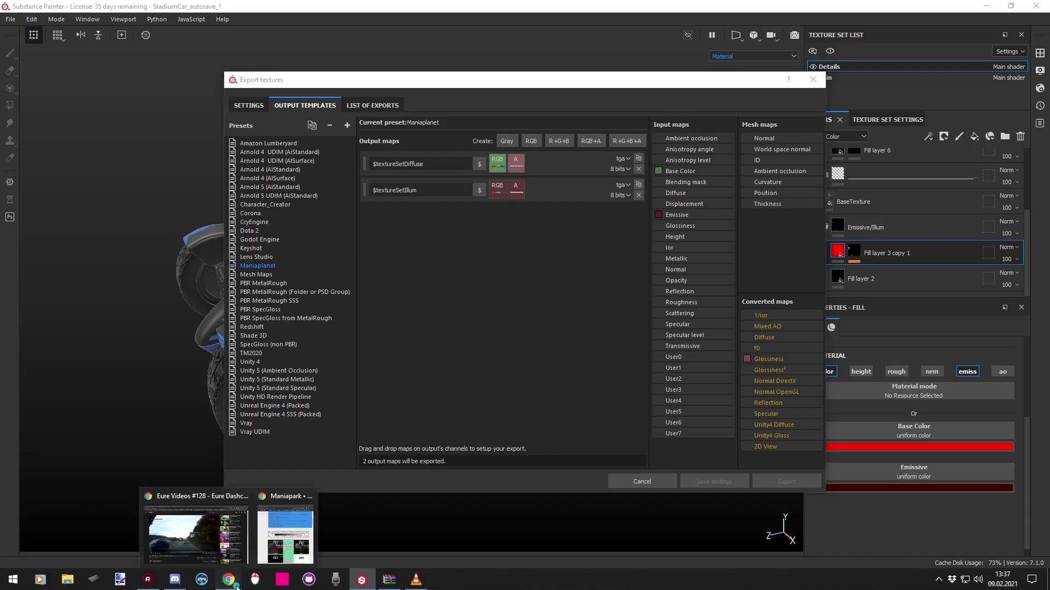
left_click(261, 562)
scroll(684, 329, "down", 15)
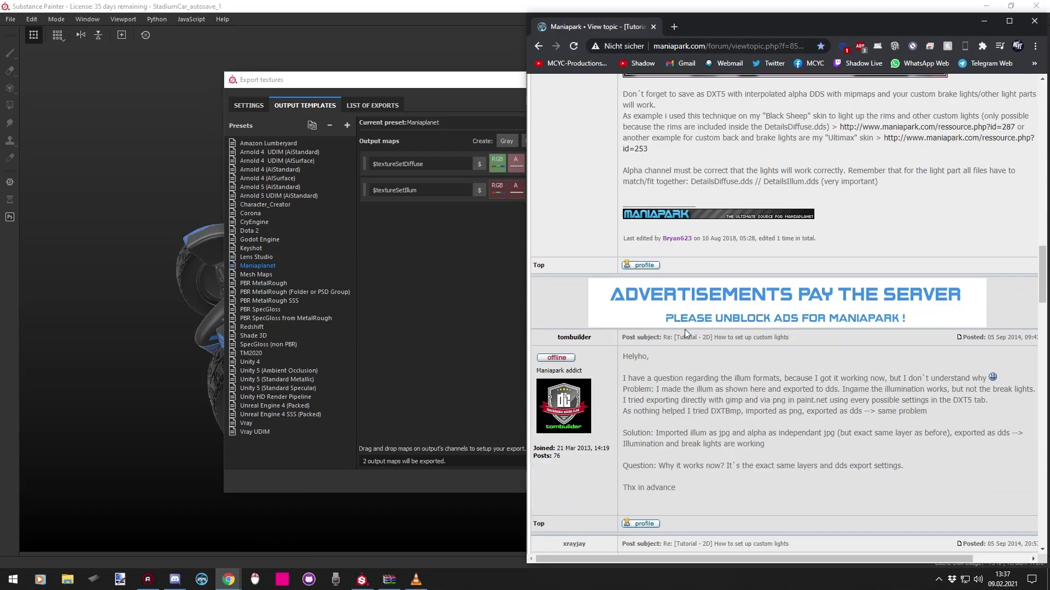
scroll(684, 339, "down", 20)
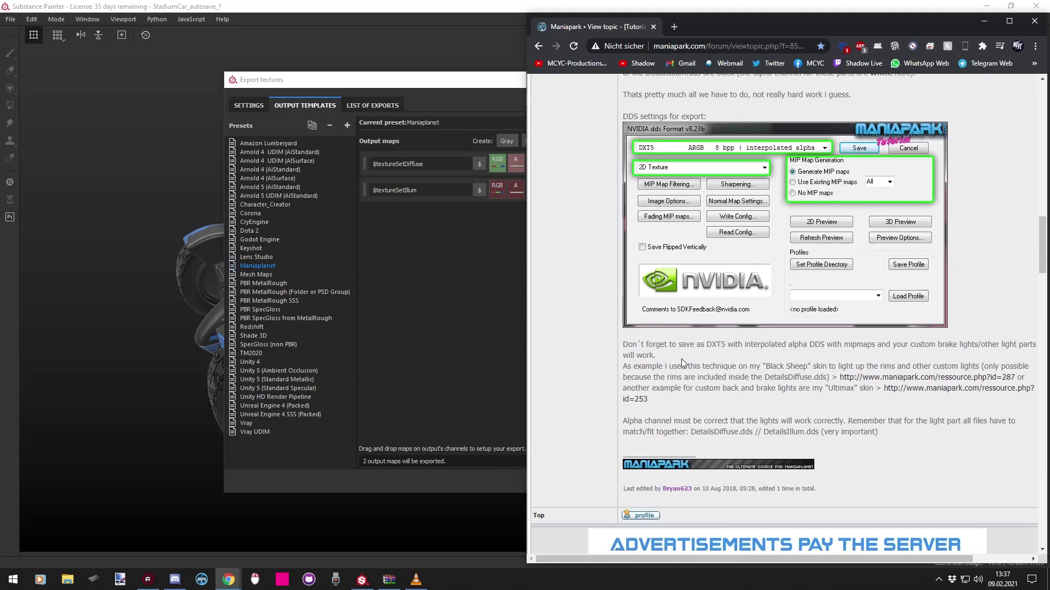
scroll(681, 358, "up", 20)
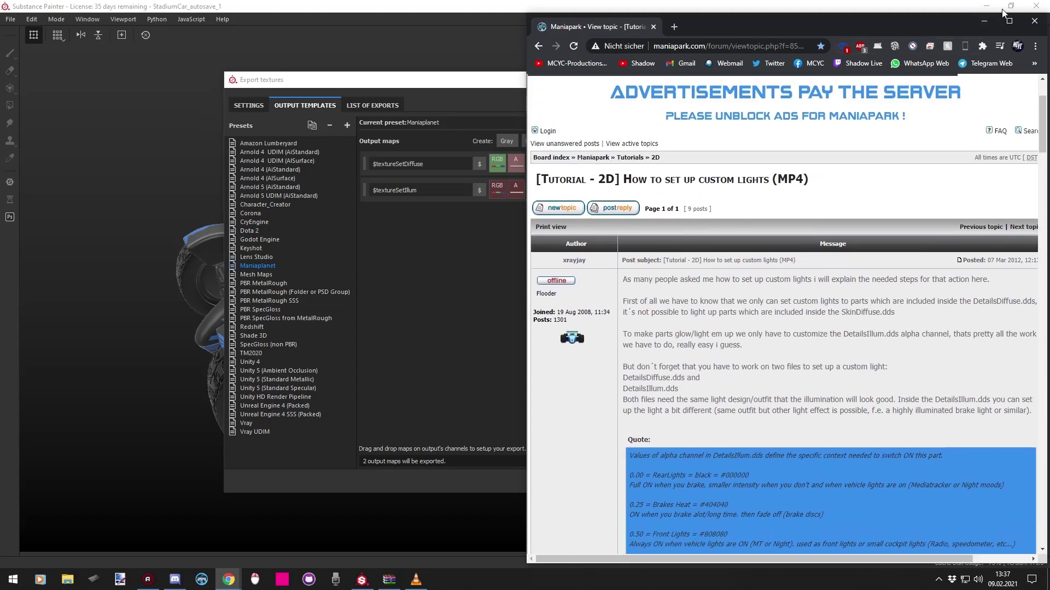
Minimise the browser and move the Export textures dialog right and down.
left_click(984, 20)
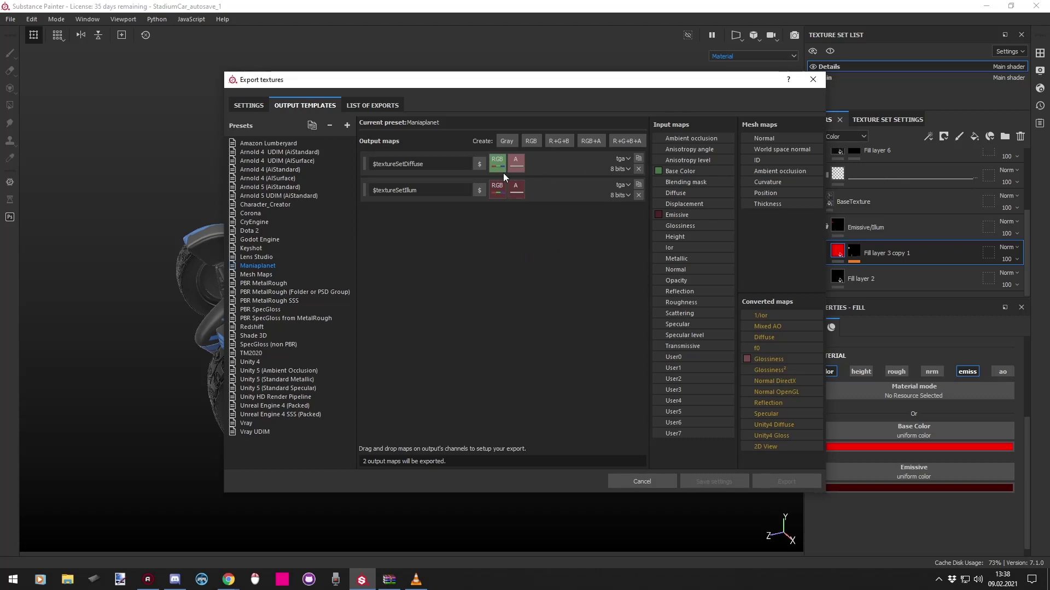
left_click_drag(362, 85, 453, 100)
Set the export padding to Dilation + diffusion, keeping the dilation distance at 8.
left_click(334, 121)
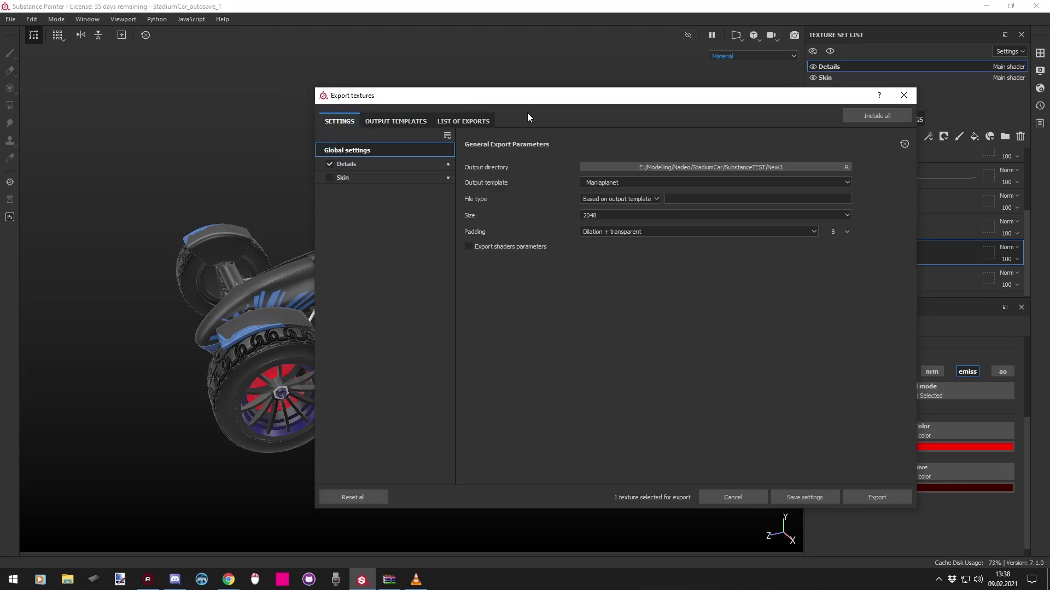
left_click(623, 231)
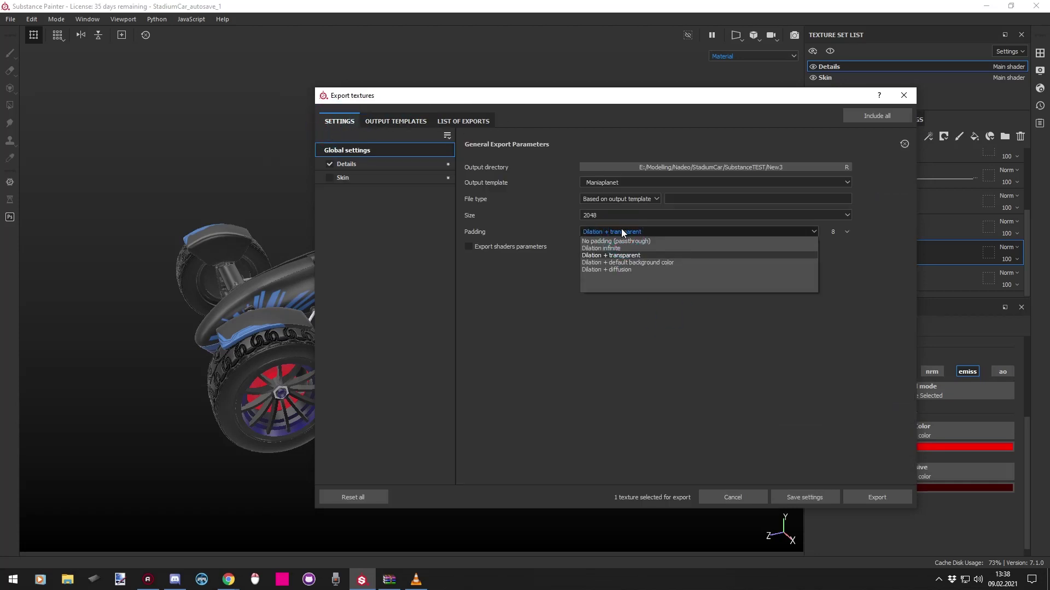
left_click(609, 270)
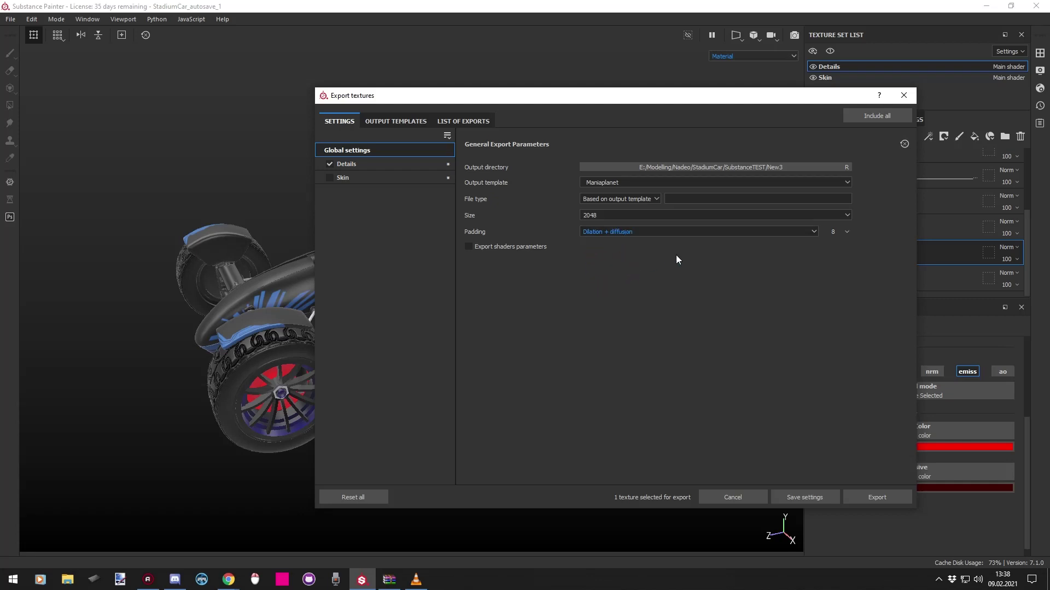
left_click(843, 254)
left_click(845, 233)
left_click(814, 292)
Set the export size to 8192.
left_click(617, 214)
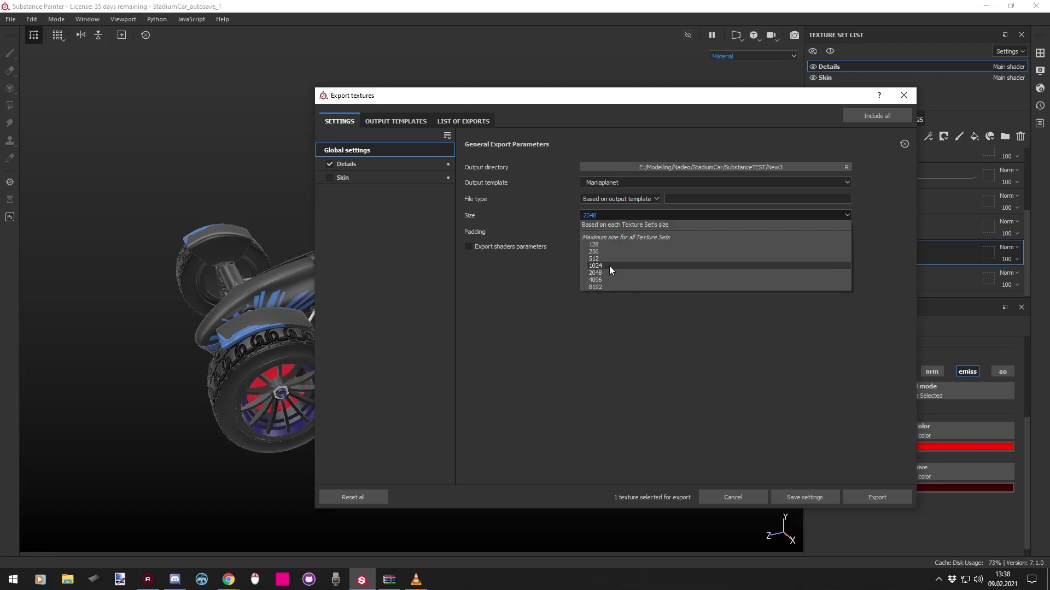
left_click(613, 287)
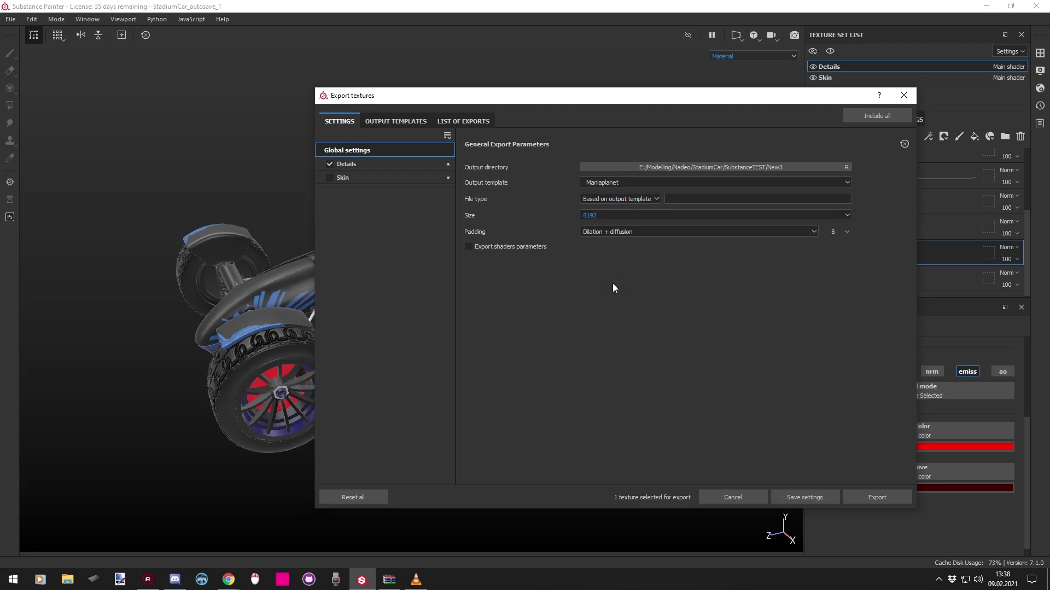
left_click(601, 215)
left_click(600, 215)
Choose png at 8 bits as the export file type, then close the export window.
left_click(616, 200)
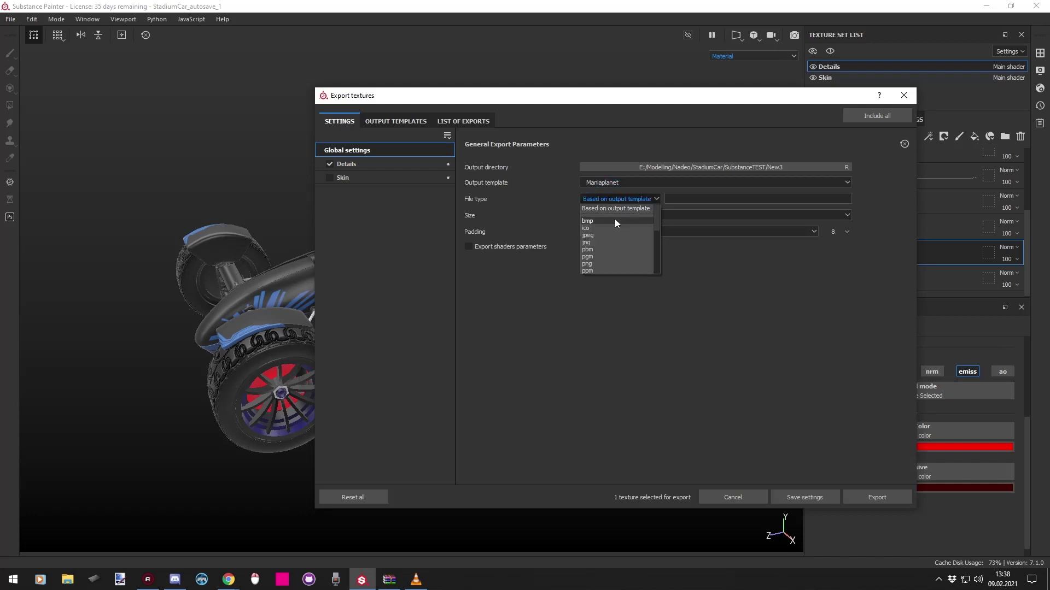
scroll(602, 250, "down", 2)
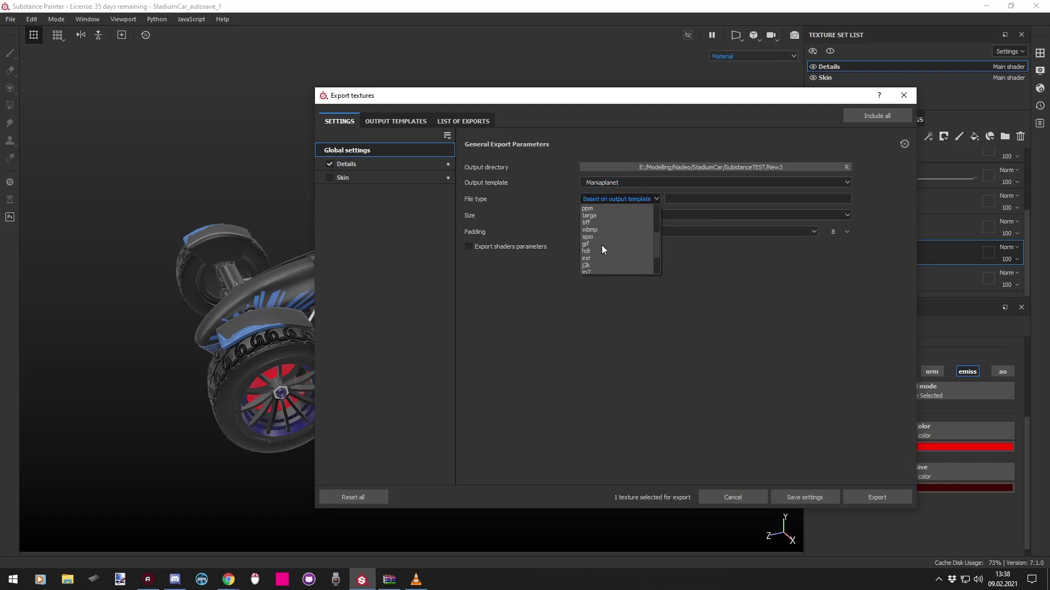
left_click(600, 217)
left_click(672, 198)
left_click(678, 208)
left_click(620, 198)
scroll(610, 245, "up", 2)
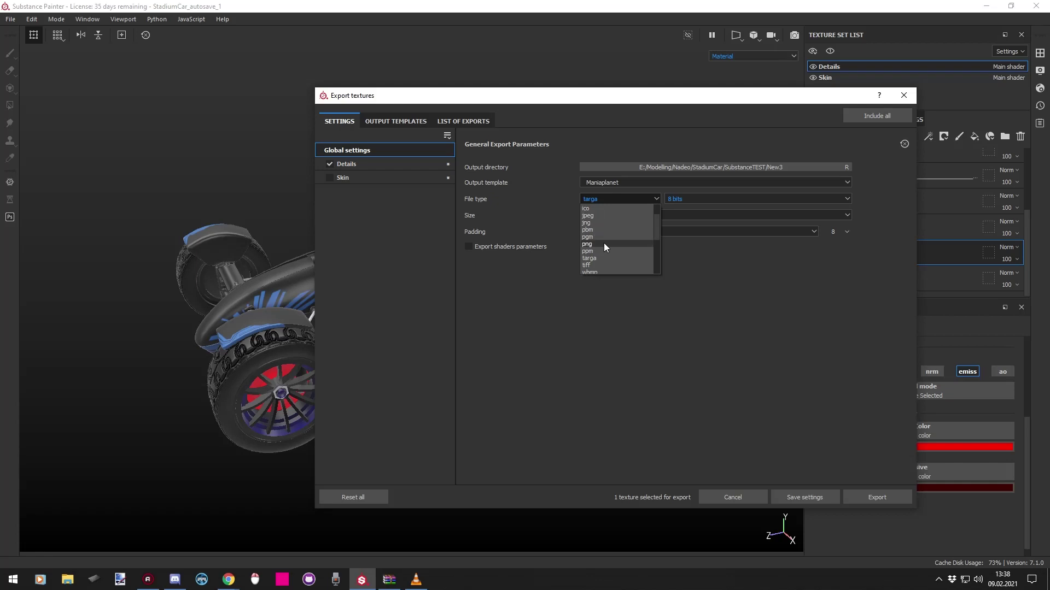
left_click(599, 243)
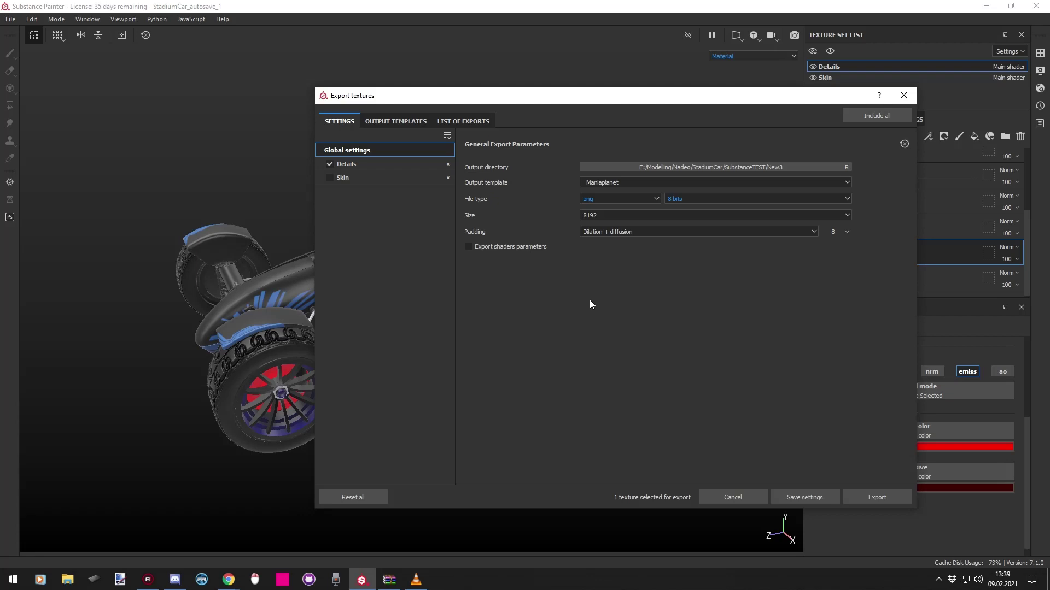
left_click(909, 98)
Orbit the car, glance at the Maniapark forum window, then minimize it to return to the car.
left_click_drag(471, 262, 449, 289, "alt")
mouse_move(222, 579)
left_click(267, 555)
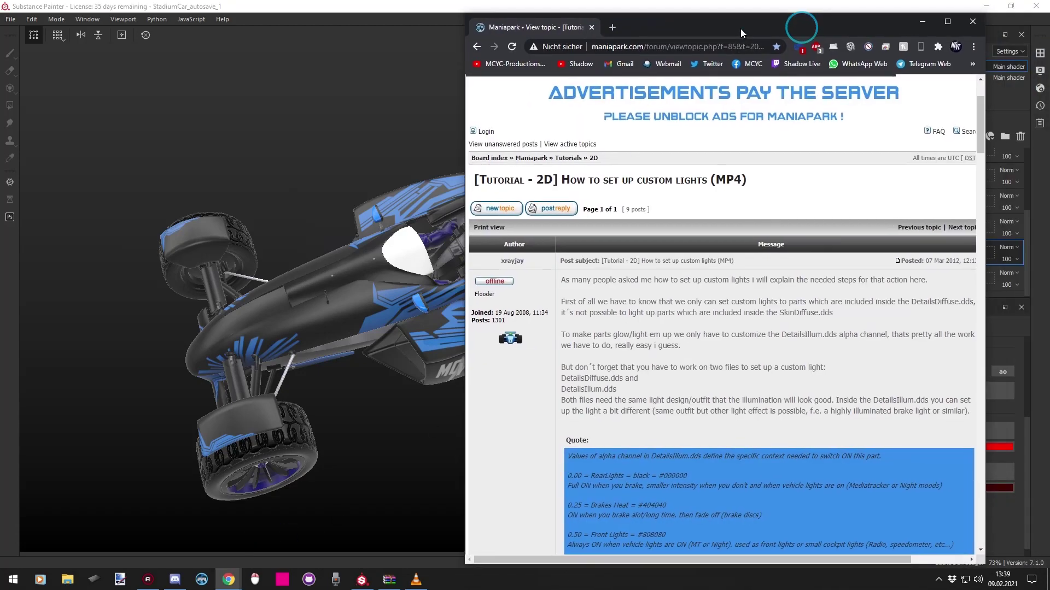
left_click(984, 21)
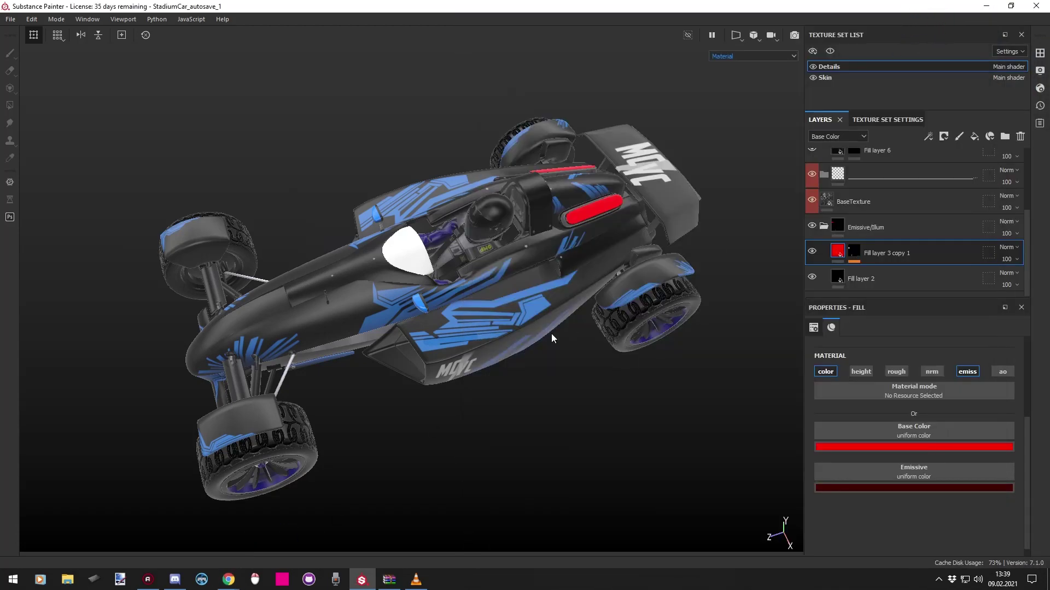